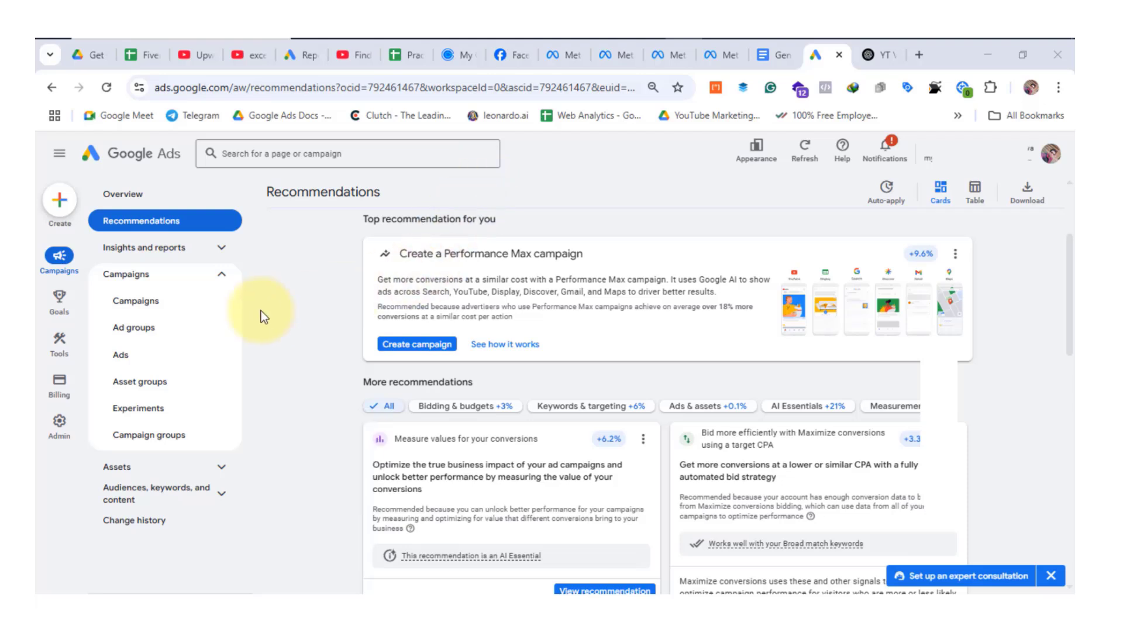
Open the Campaigns list and look across its metric columns as far as Cost / conv.
left_click(159, 363)
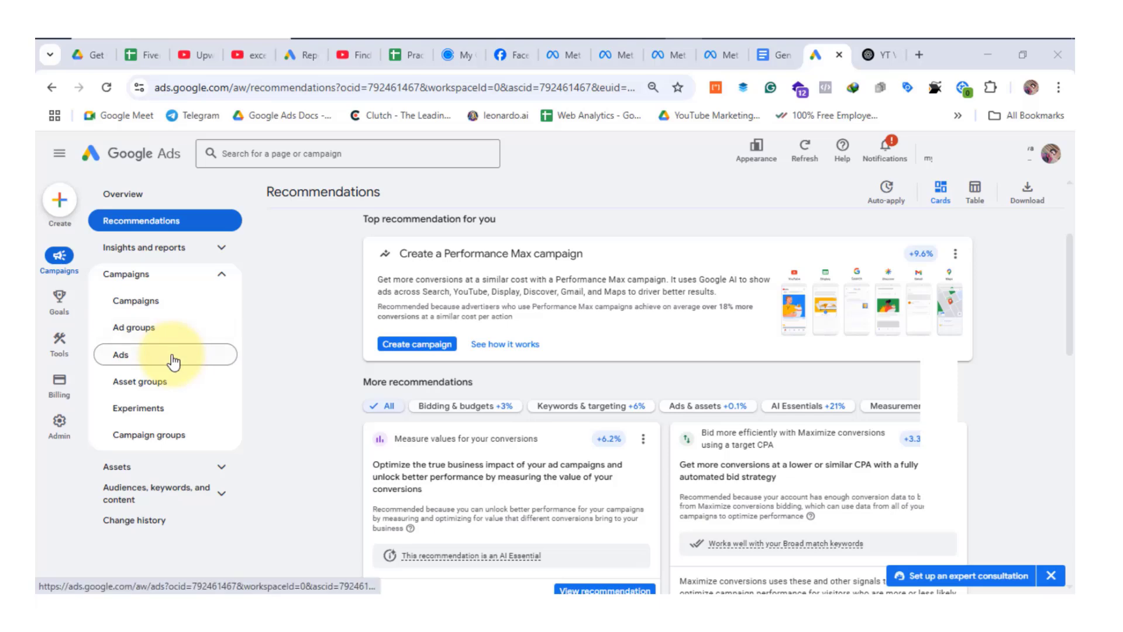
left_click(185, 308)
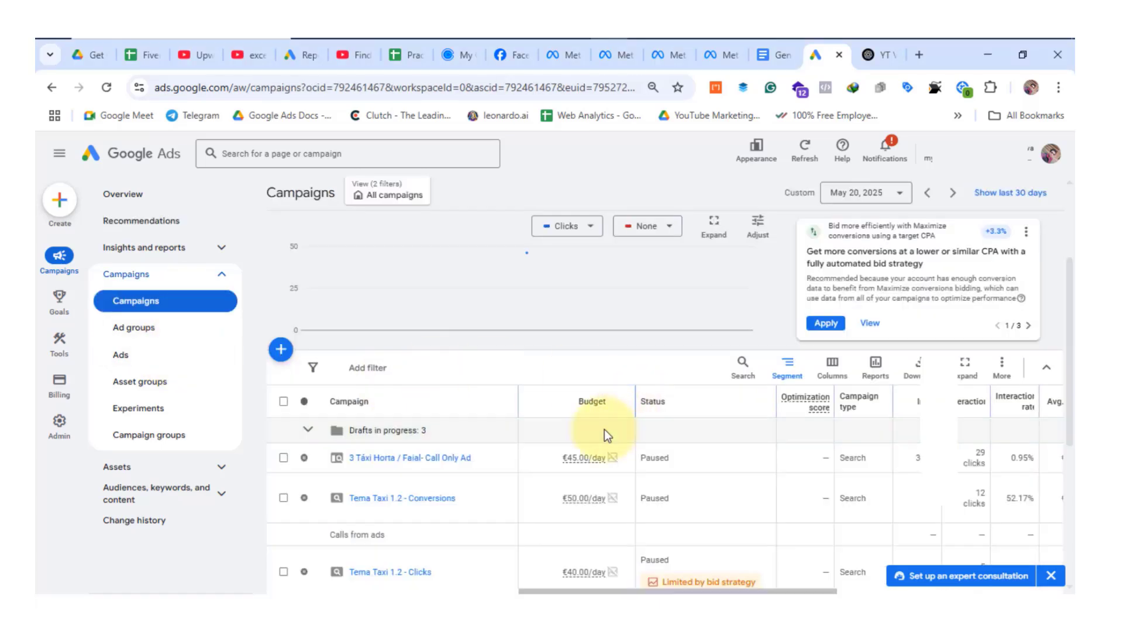
scroll(651, 411, "down", 2)
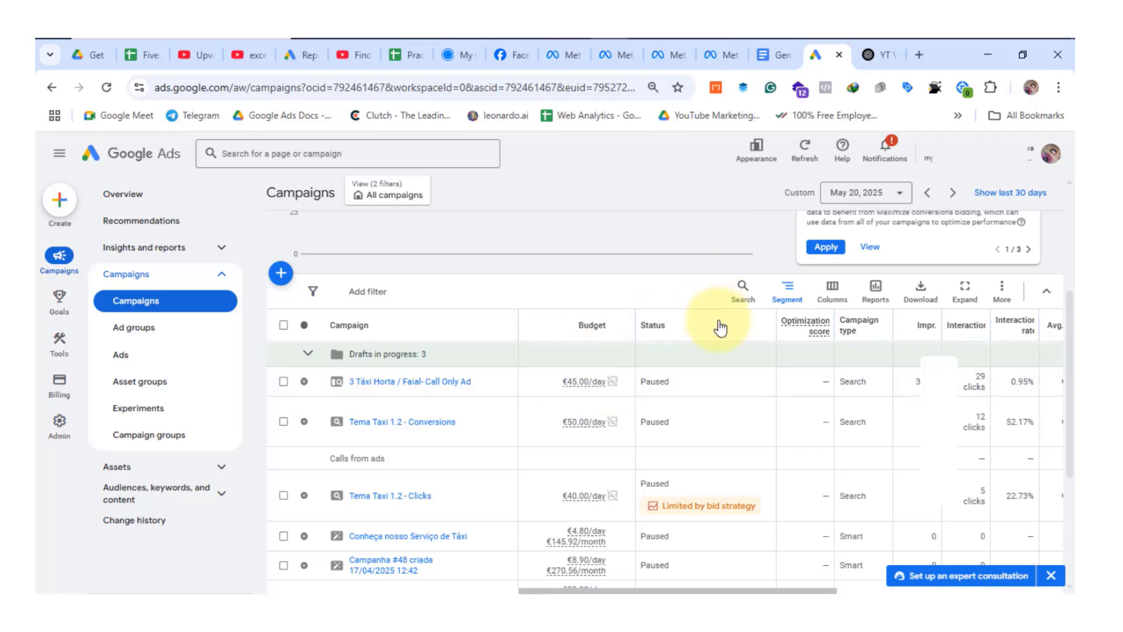
mouse_move(837, 331)
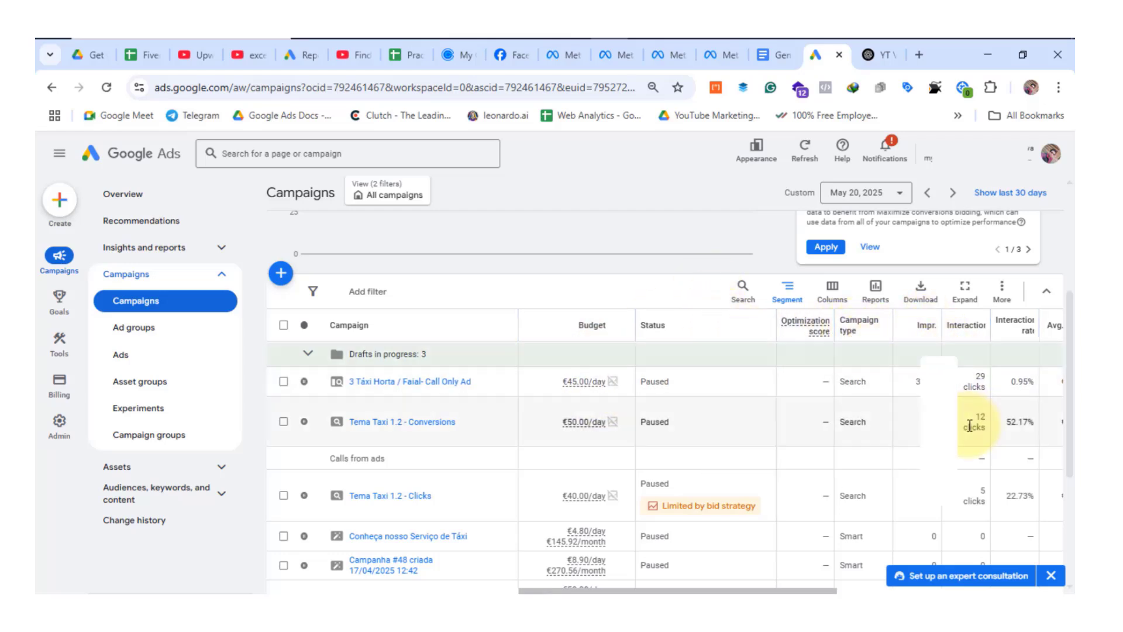
left_click_drag(942, 318, 998, 321)
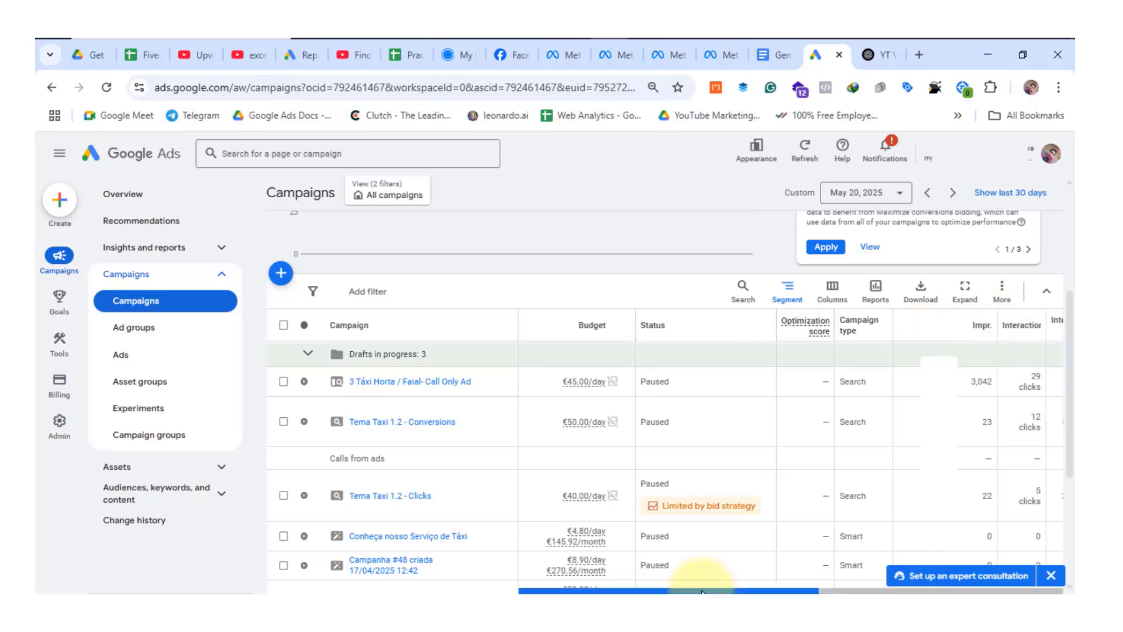
left_click_drag(702, 592, 947, 592)
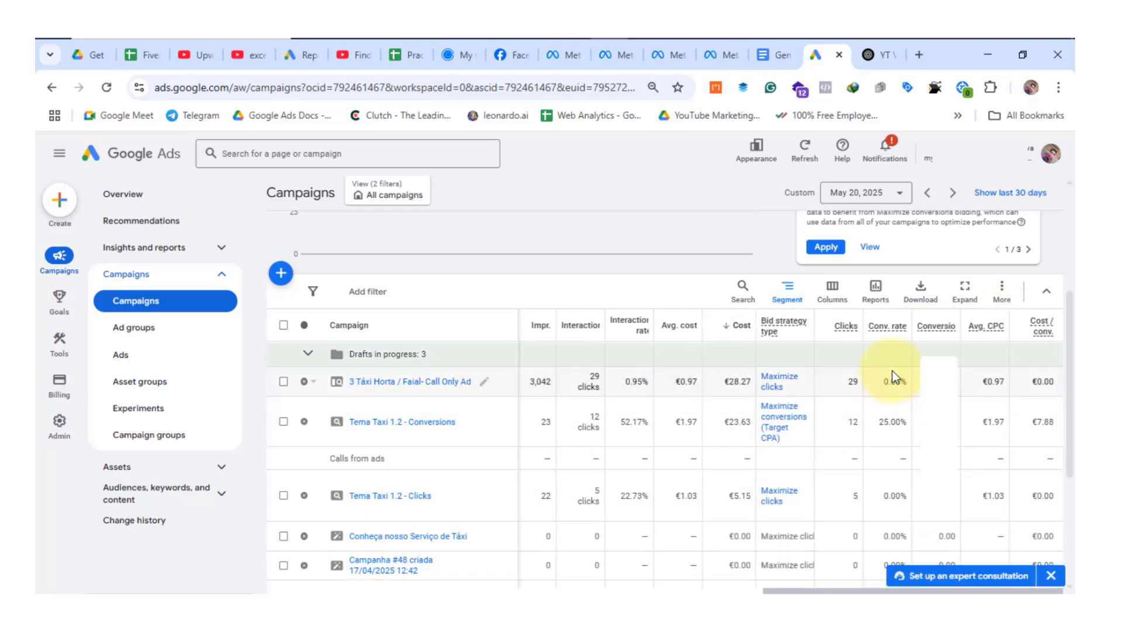
Switch to the General Column & Custom Column document in Google Docs and examine its table of custom column names, descriptions and formulas.
left_click(773, 55)
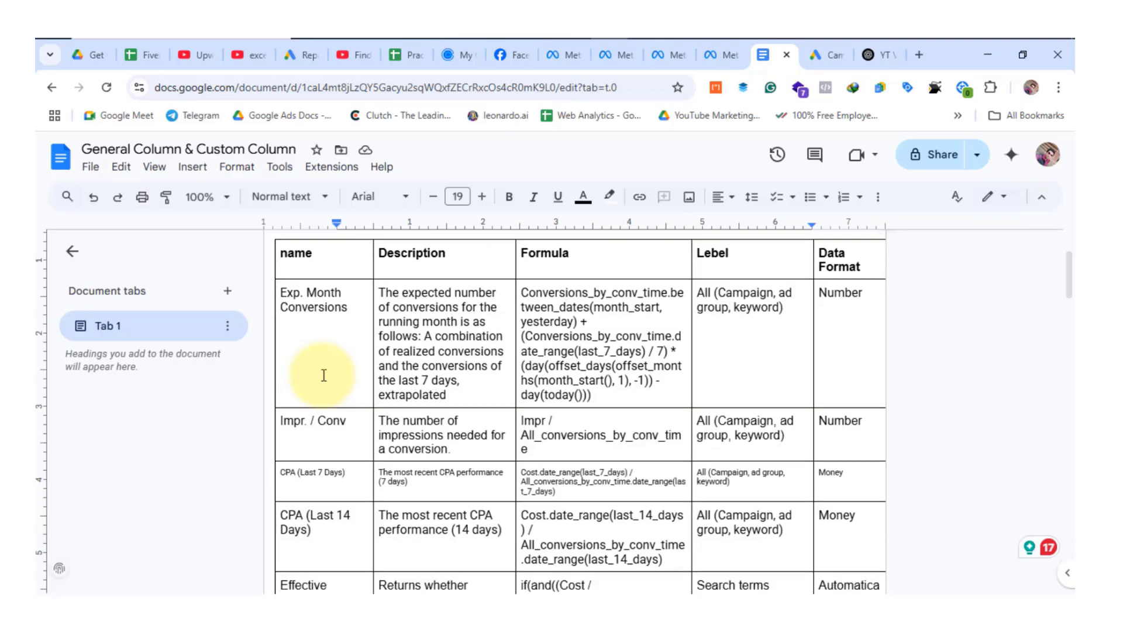
scroll(324, 375, "down", 1)
scroll(368, 340, "down", 3)
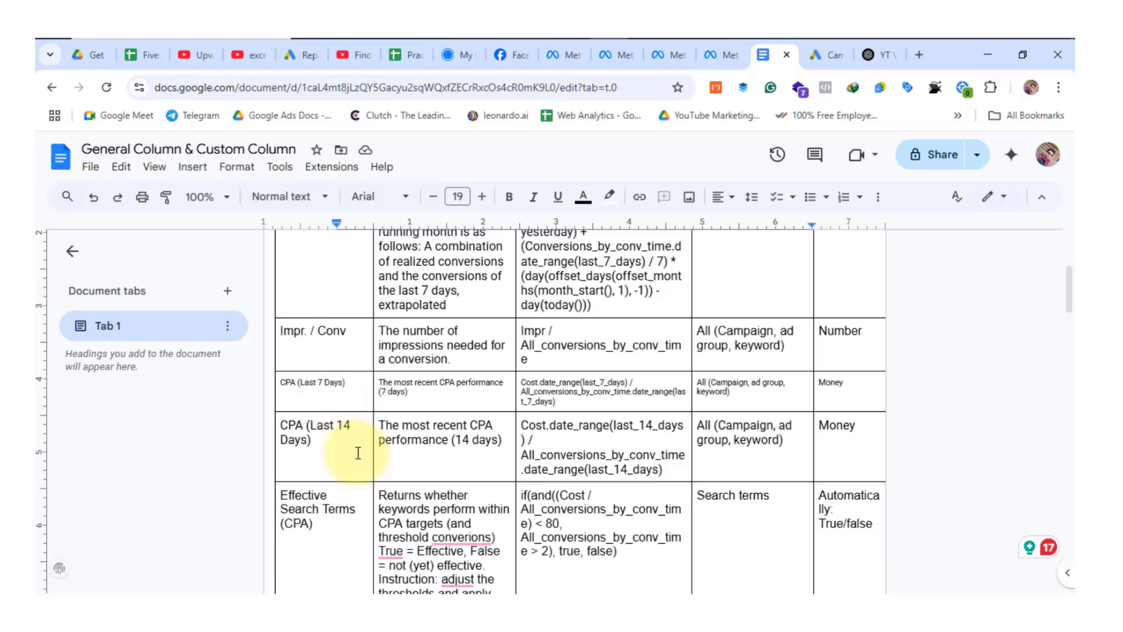
scroll(355, 450, "down", 1)
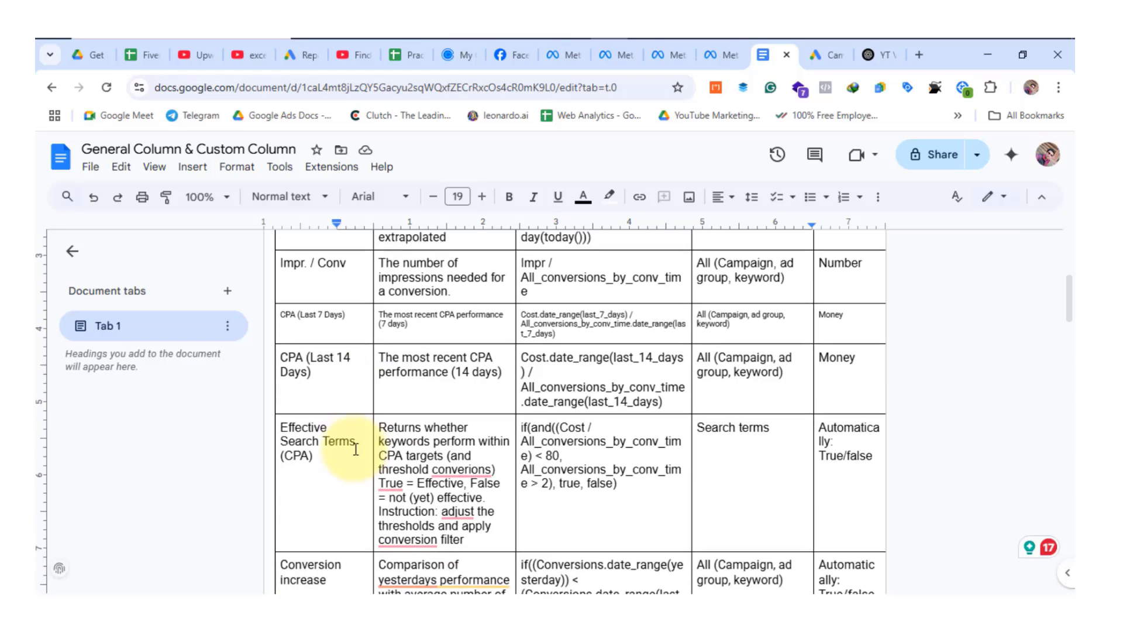
scroll(353, 444, "down", 5)
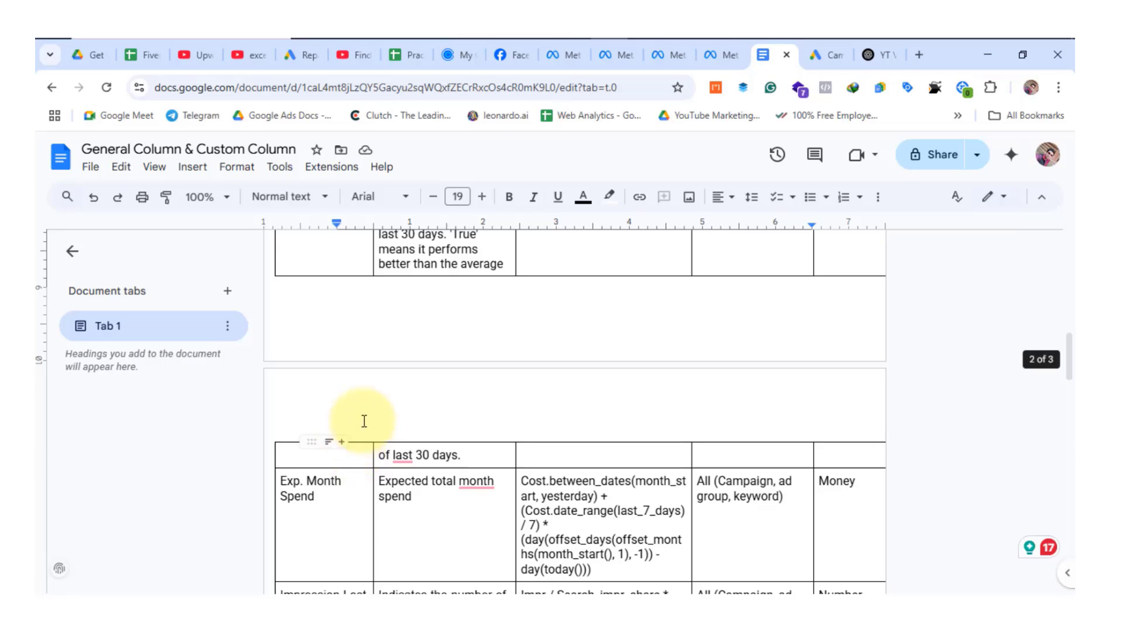
scroll(363, 421, "down", 8)
scroll(444, 409, "down", 3)
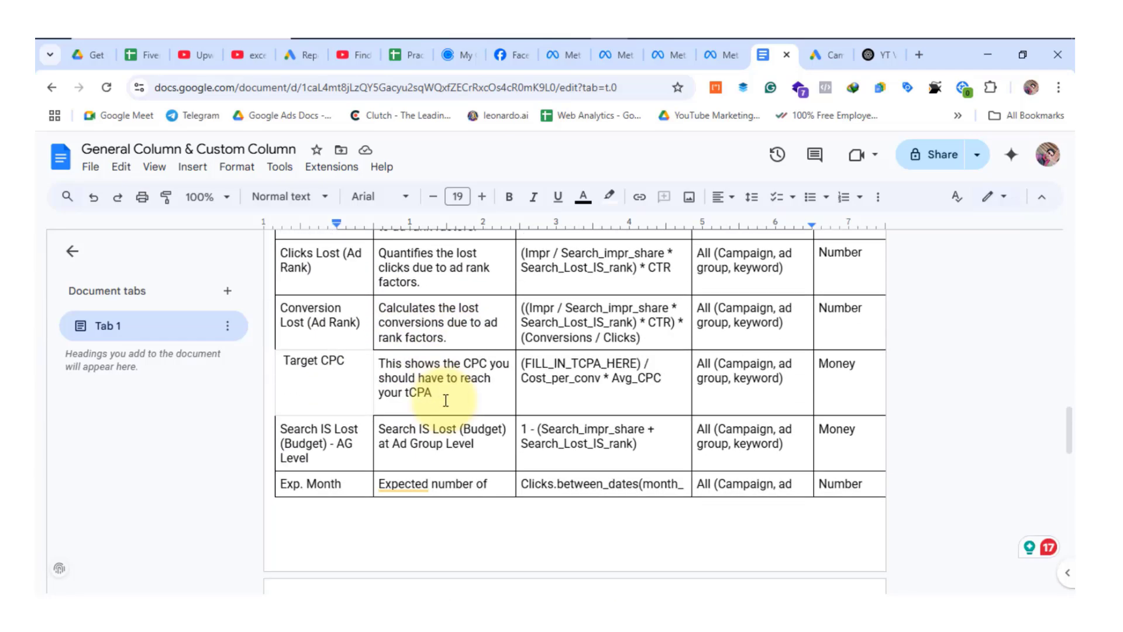
scroll(765, 401, "up", 20)
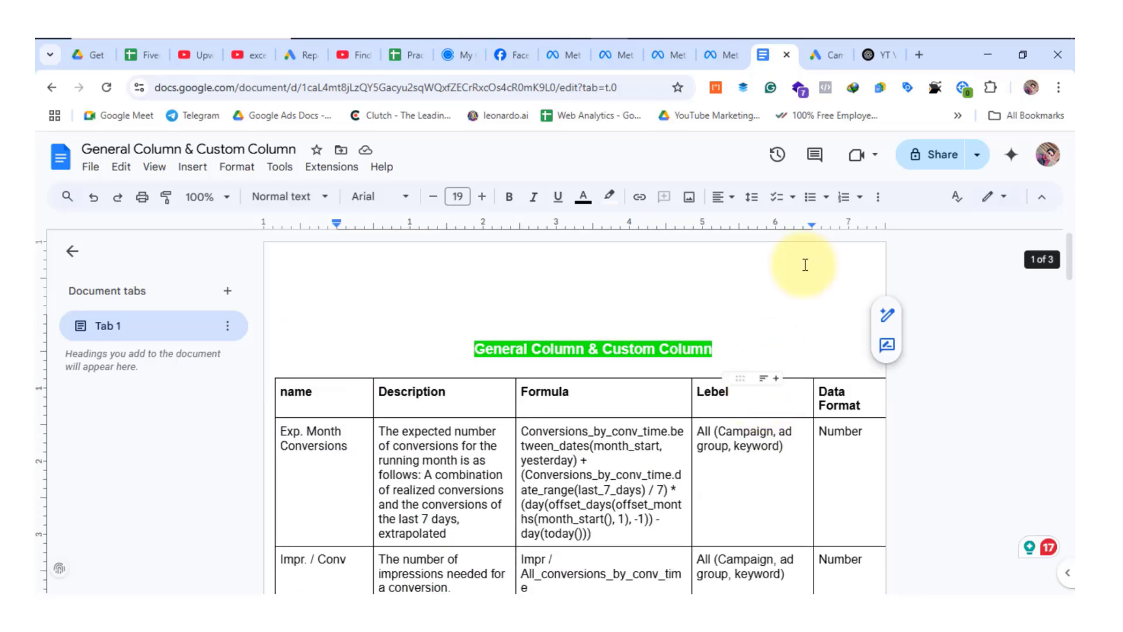
Switch back to Google Ads, open the campaign table's column editor and examine the recommended columns.
left_click(824, 55)
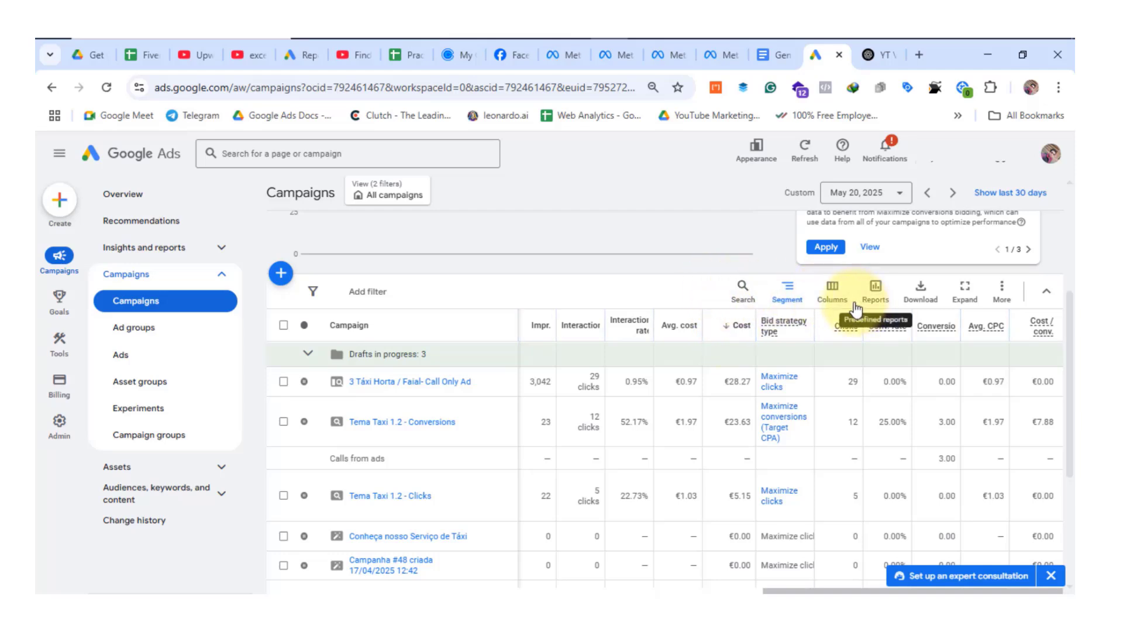
left_click(832, 292)
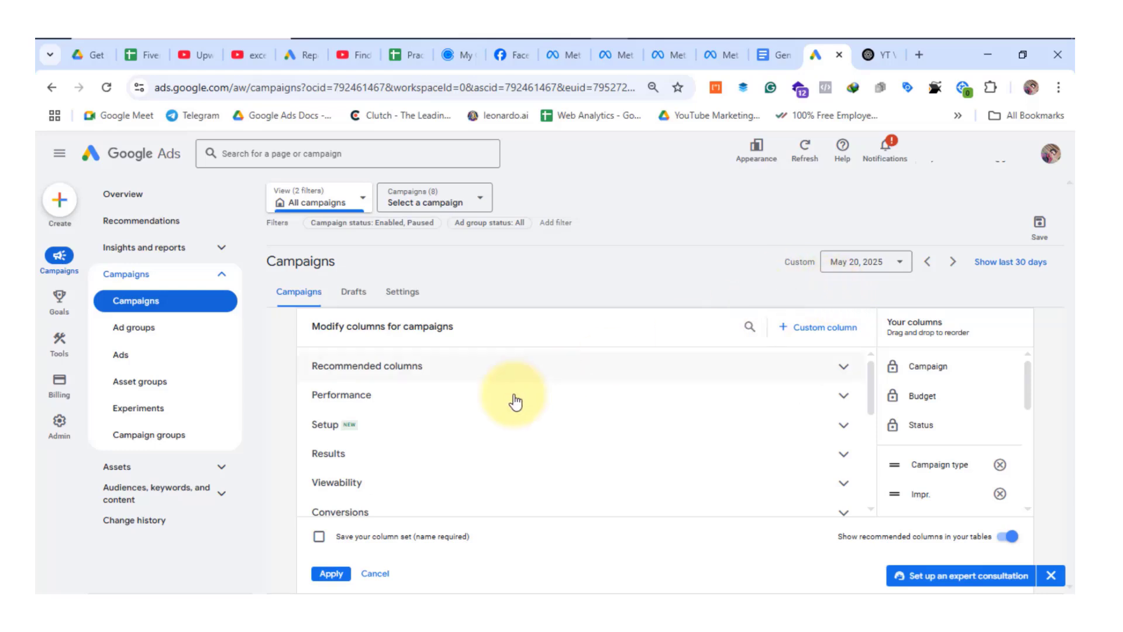
left_click(453, 367)
scroll(520, 409, "down", 2)
scroll(517, 404, "up", 2)
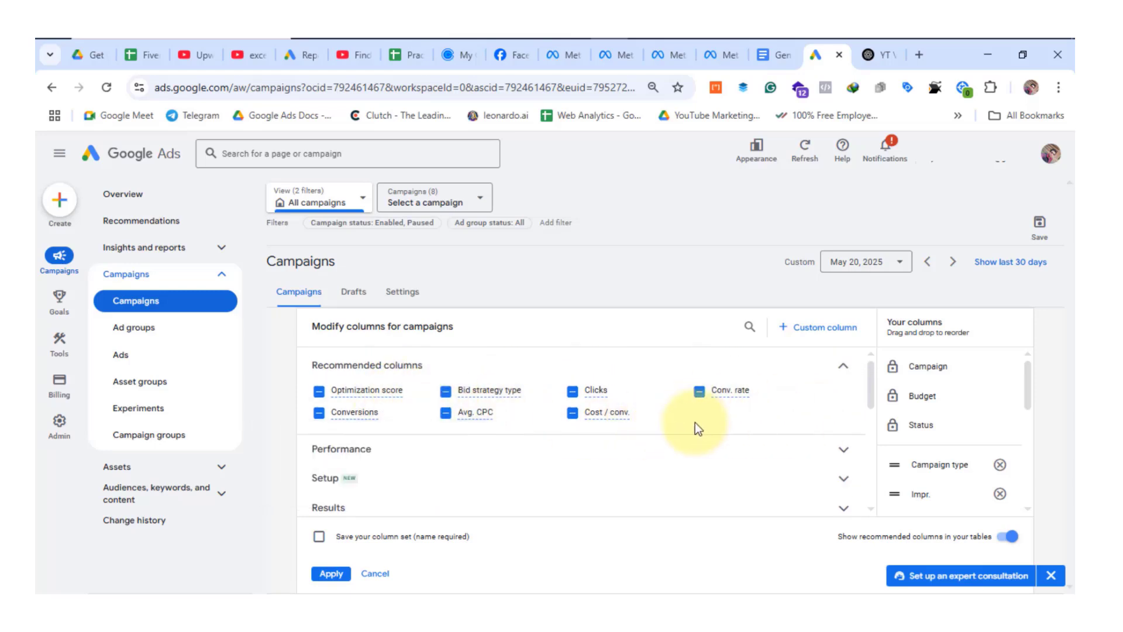
Try deselecting Conv. rate among the recommended columns.
left_click(699, 390)
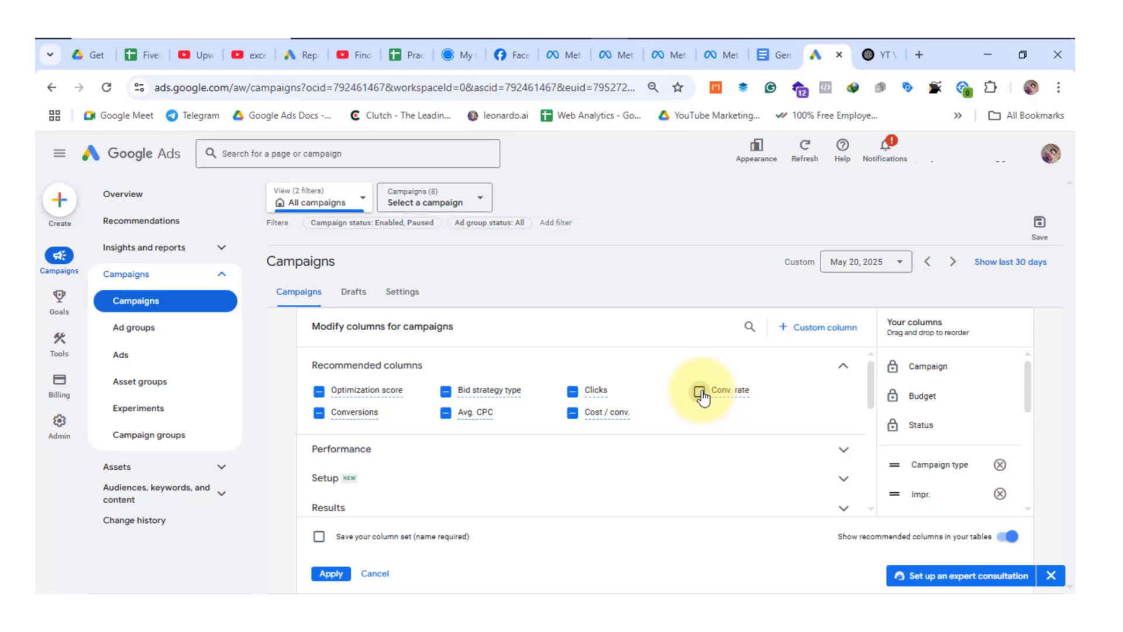
scroll(585, 380, "down", 2)
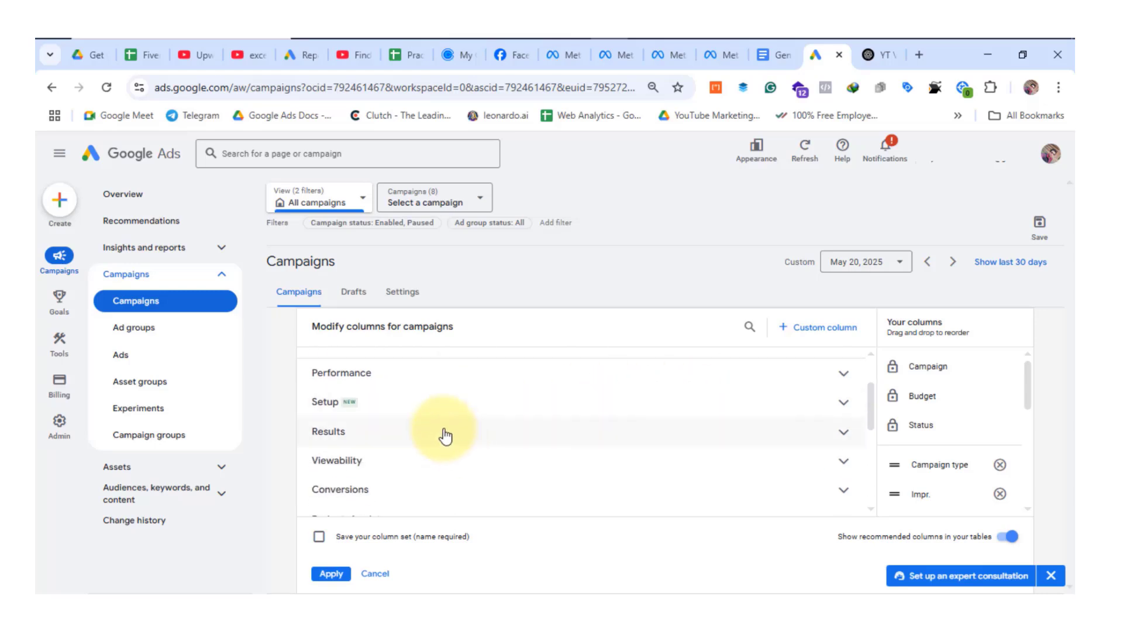
scroll(462, 433, "up", 2)
scroll(474, 433, "down", 3)
scroll(534, 363, "up", 3)
scroll(527, 414, "down", 2)
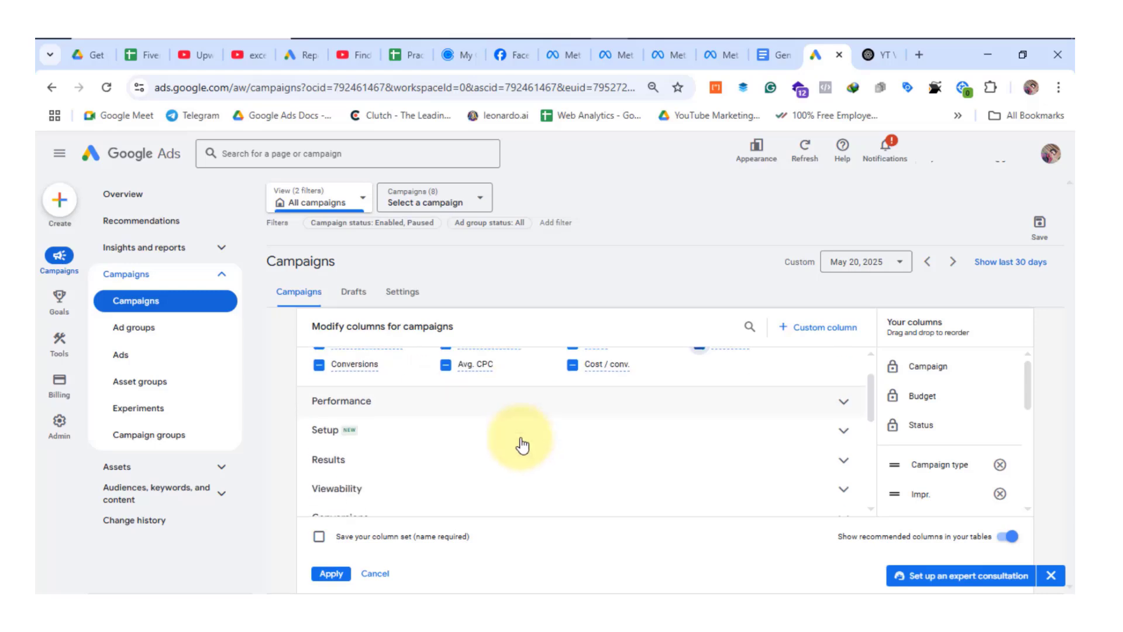
Expand the Performance group in the column editor and examine its available metrics.
left_click(830, 369)
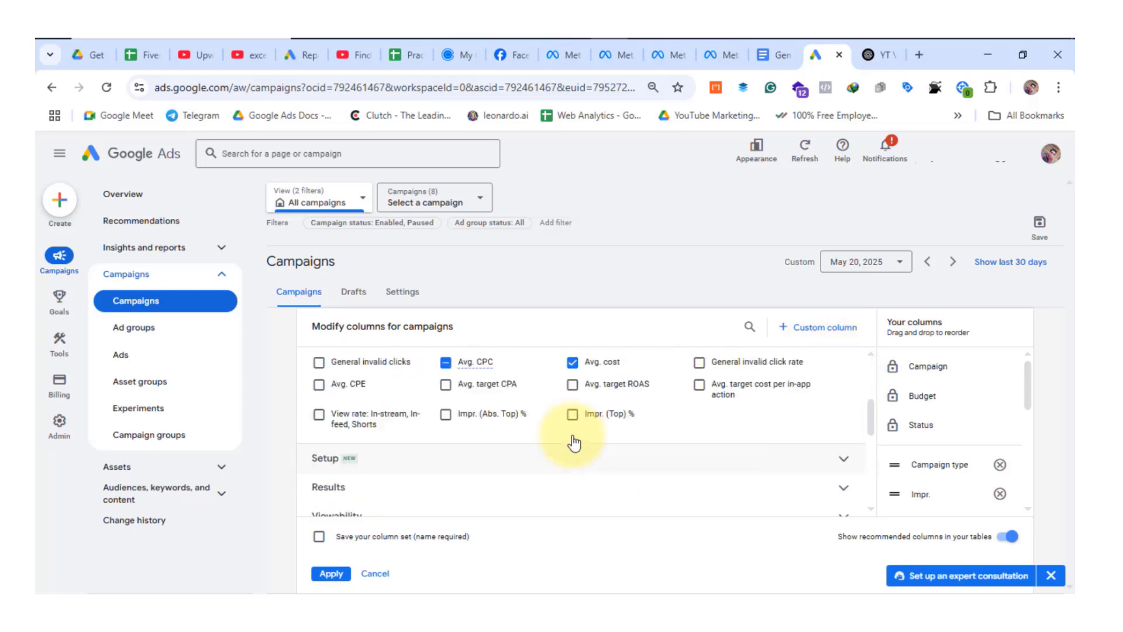
scroll(515, 459, "down", 2)
scroll(509, 446, "up", 4)
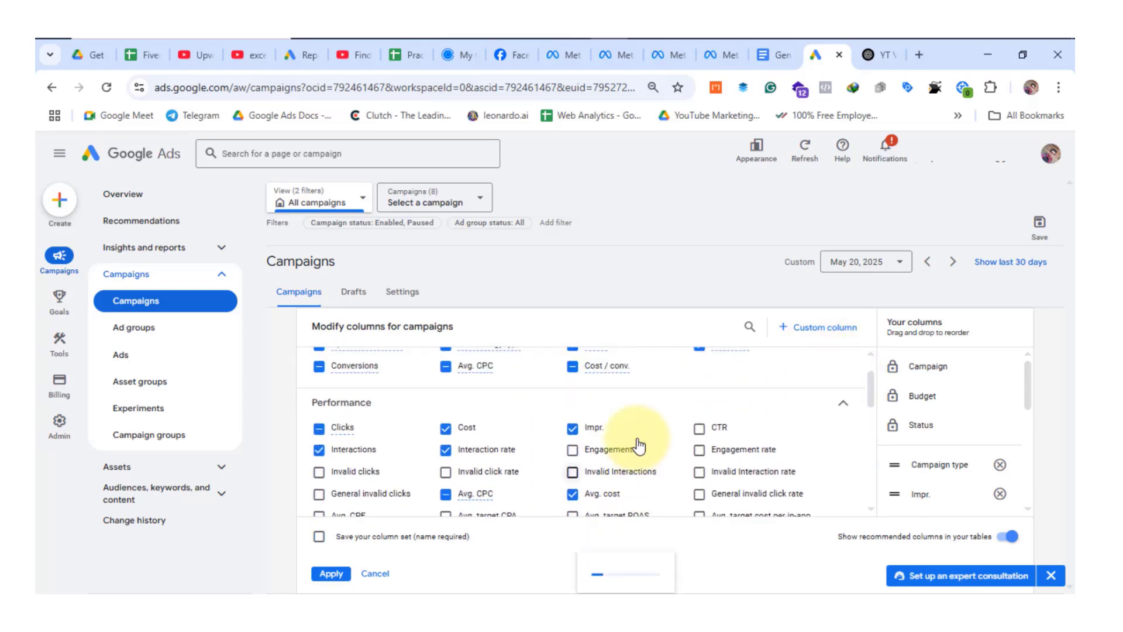
scroll(640, 447, "down", 2)
scroll(760, 409, "up", 2)
scroll(702, 410, "down", 4)
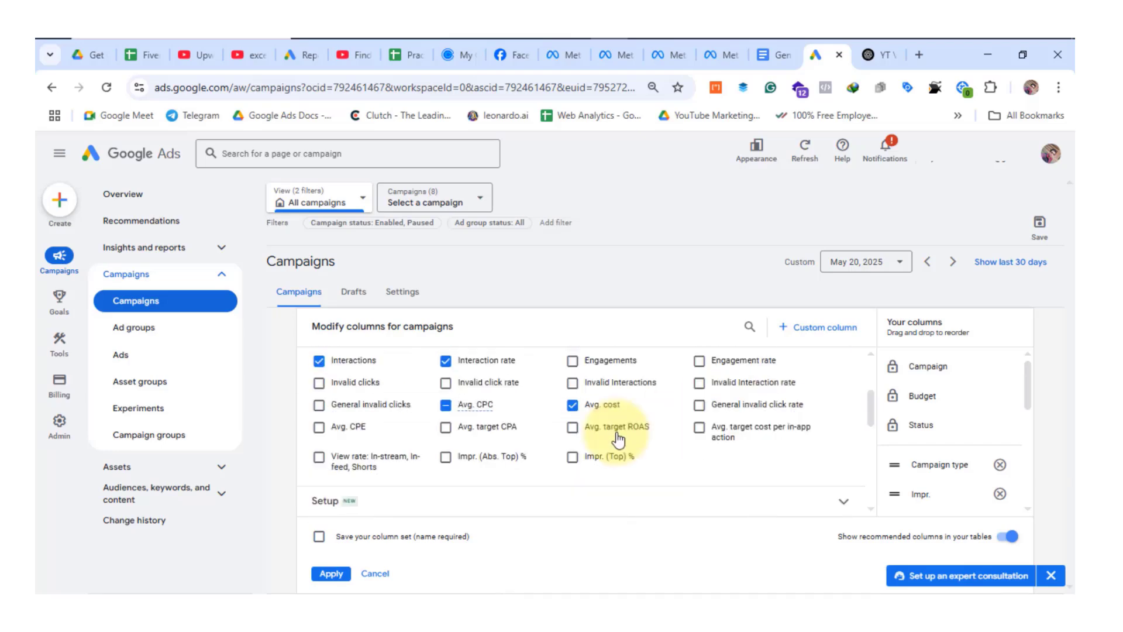
scroll(619, 392, "up", 5)
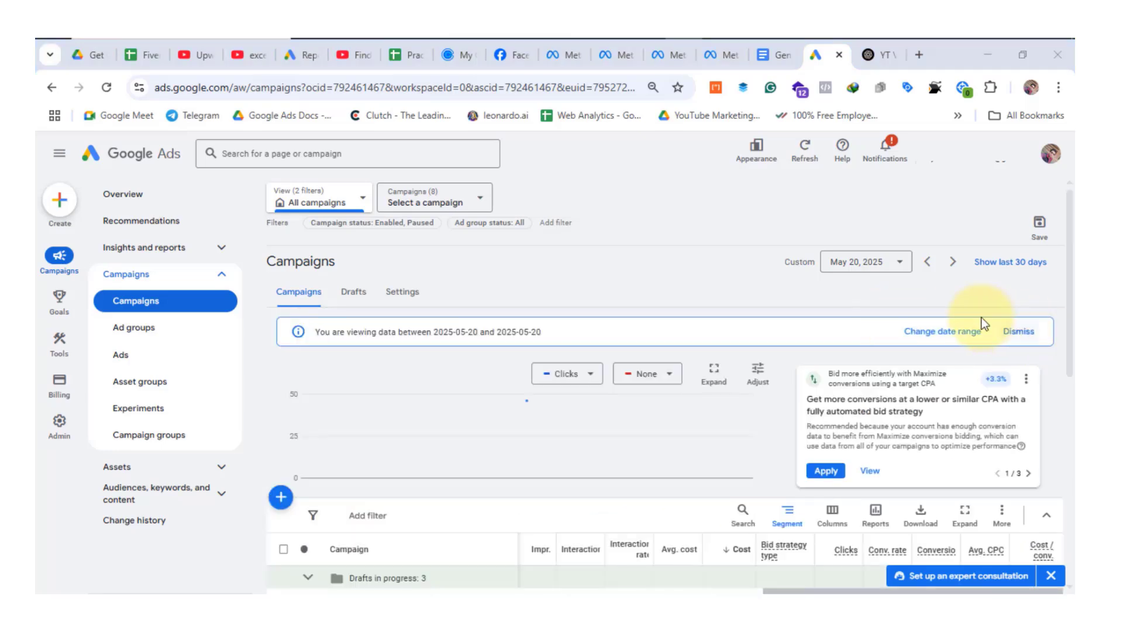
Open the campaign table's column editor again and start creating a new custom column.
scroll(979, 317, "down", 2)
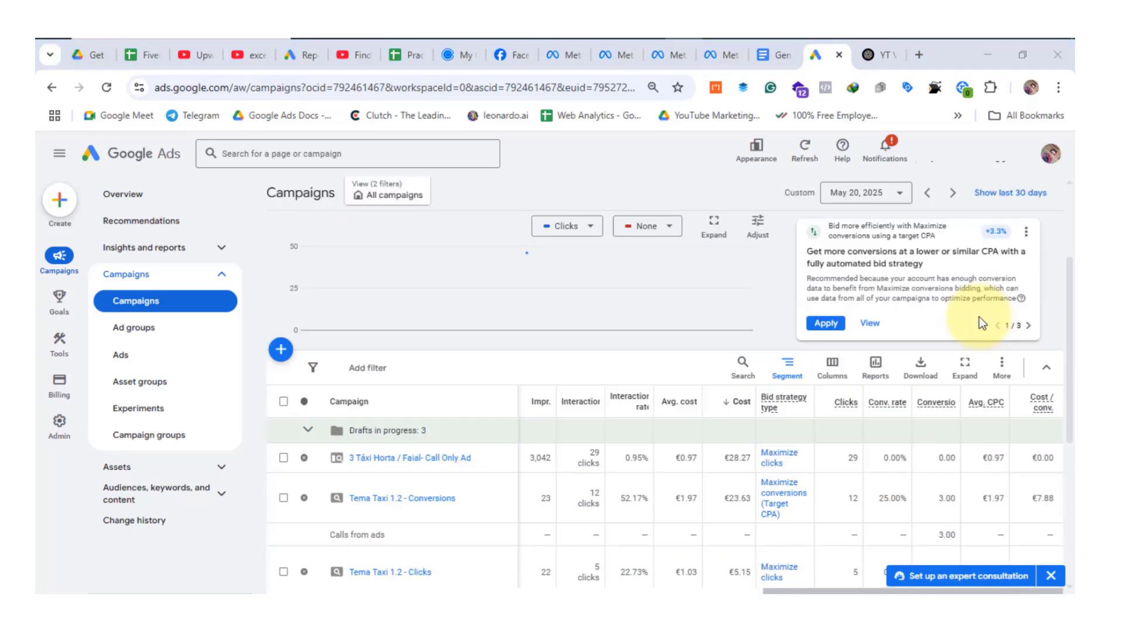
left_click(832, 369)
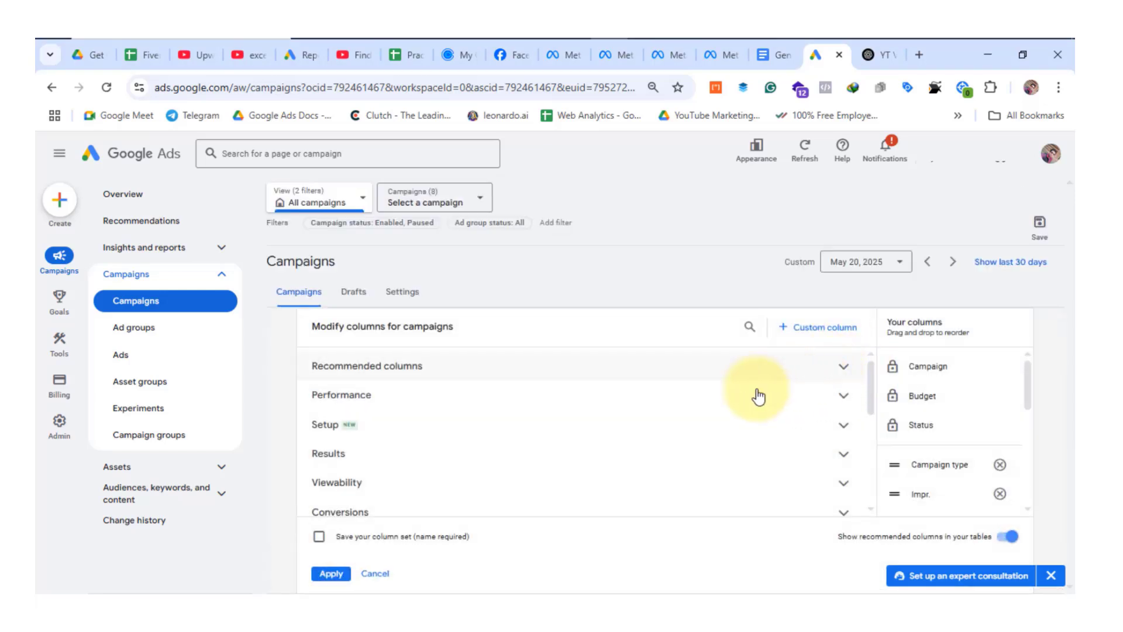
scroll(738, 410, "down", 2)
scroll(738, 409, "up", 2)
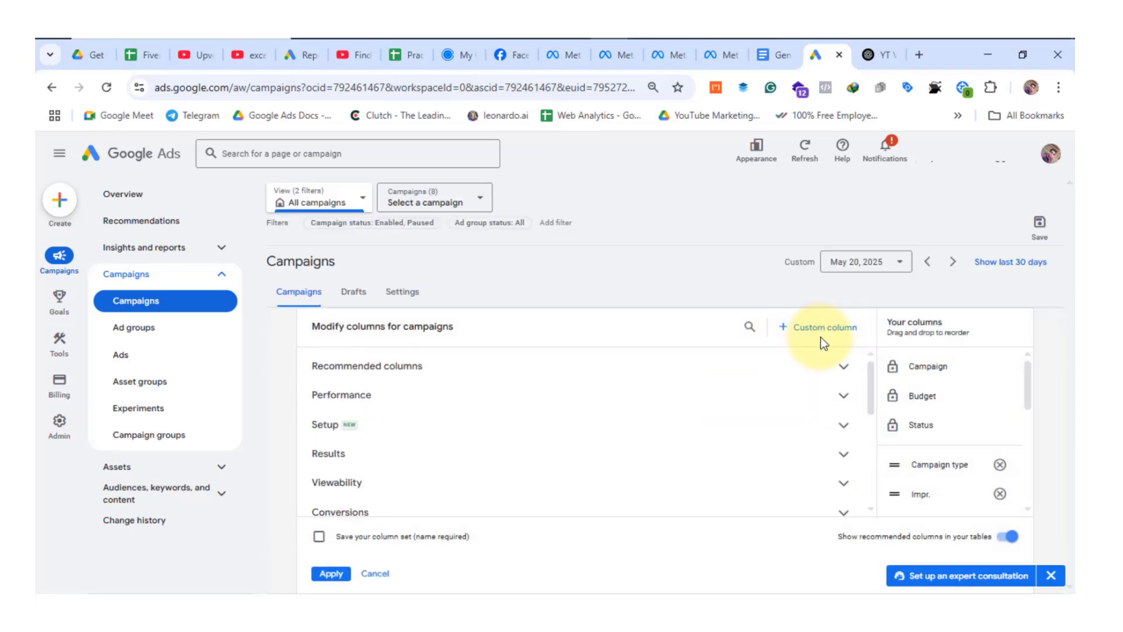
left_click(813, 330)
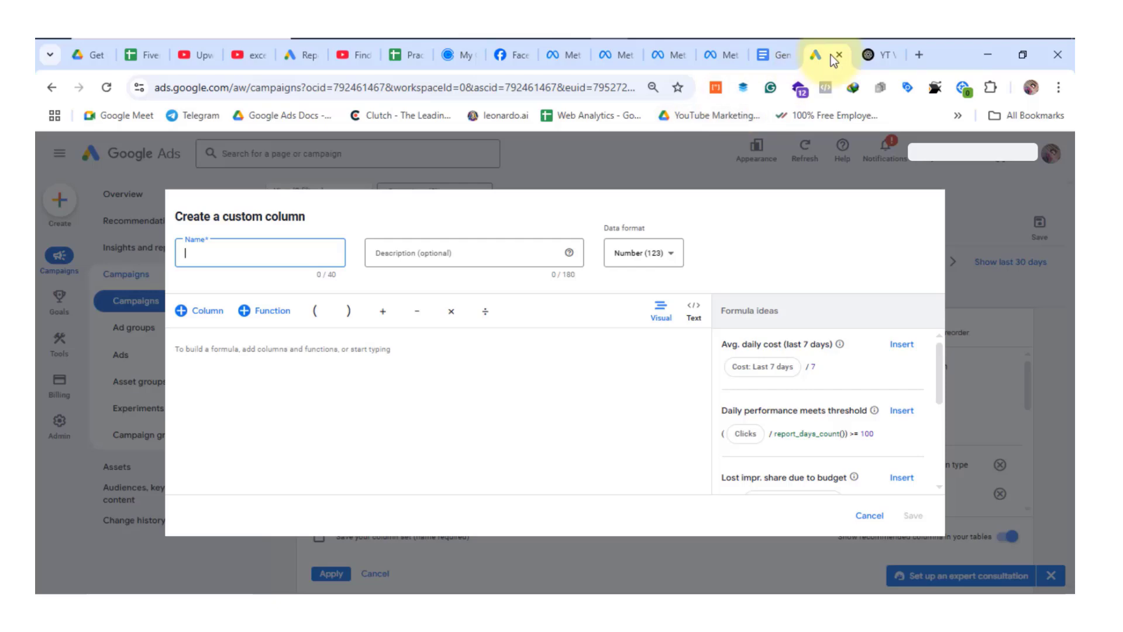
Copy the name Exp. Month Conversions from the Google Docs table and enter it as the custom column's name in Google Ads.
left_click(775, 54)
left_click_drag(352, 446, 276, 431)
key("ctrl+c")
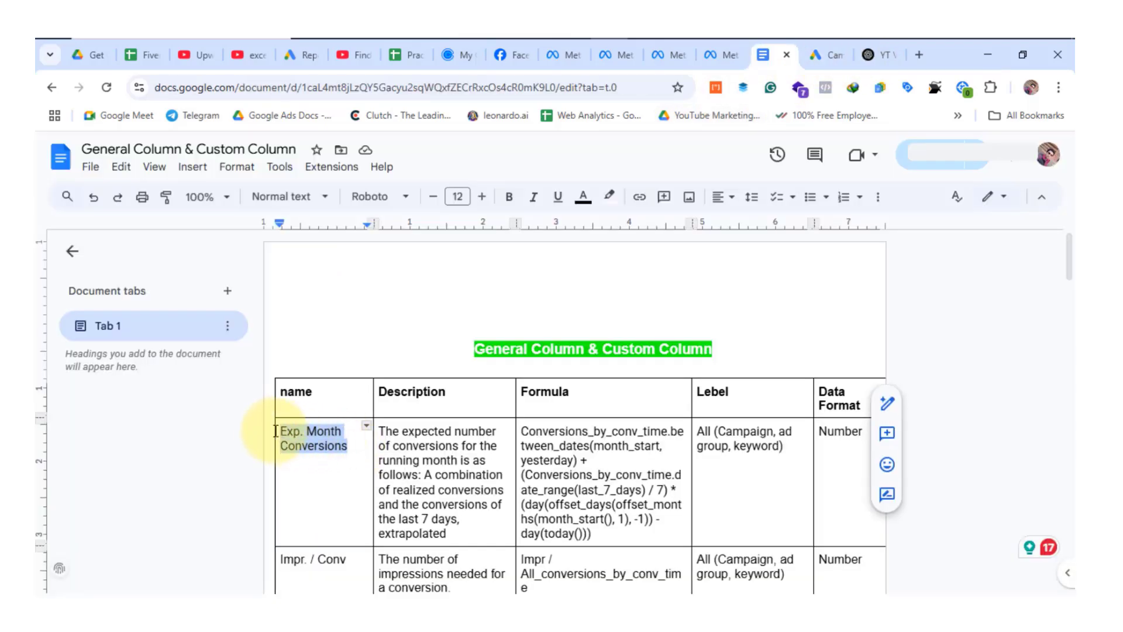
left_click(825, 54)
key("ctrl+v")
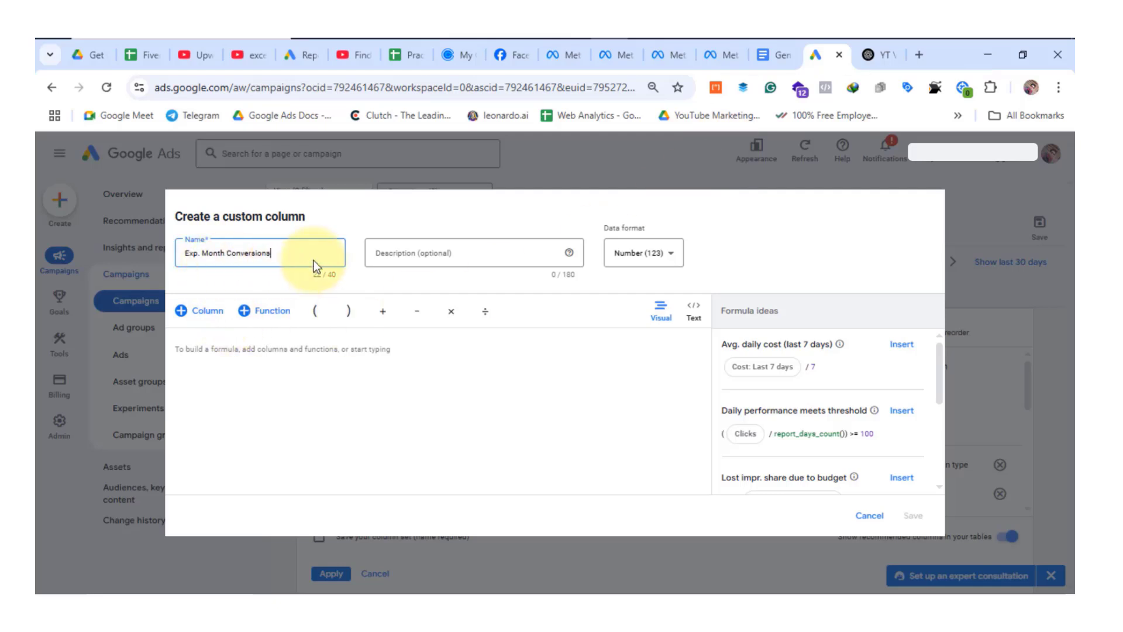
Copy the full Exp. Month Conversions description from the Google Docs table into the custom column's description in Google Ads.
left_click(459, 258)
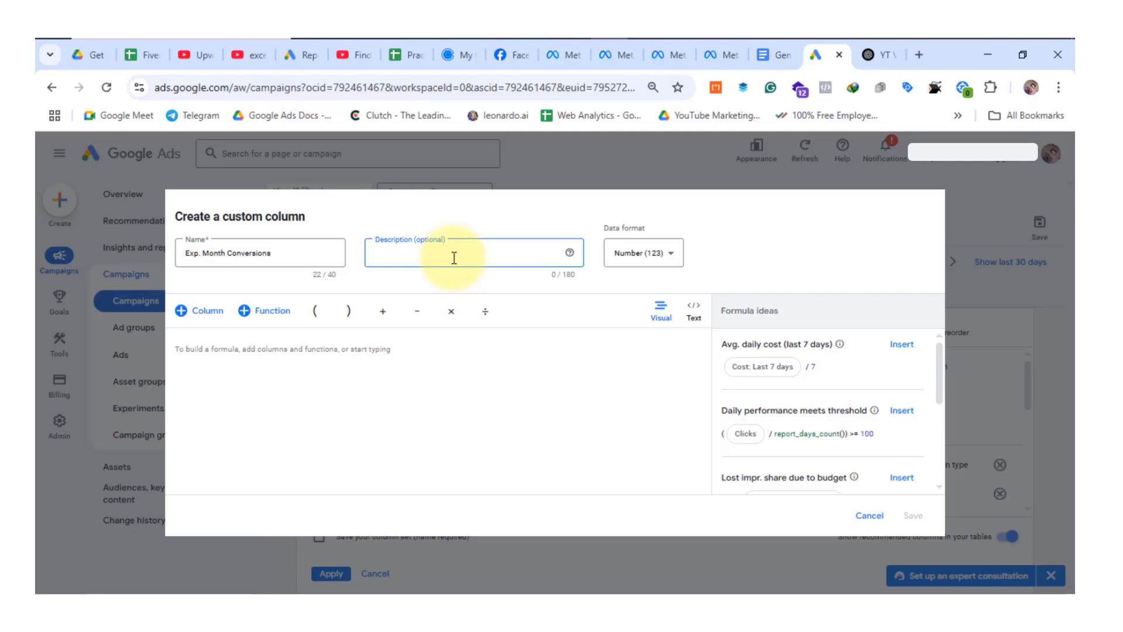
left_click(782, 54)
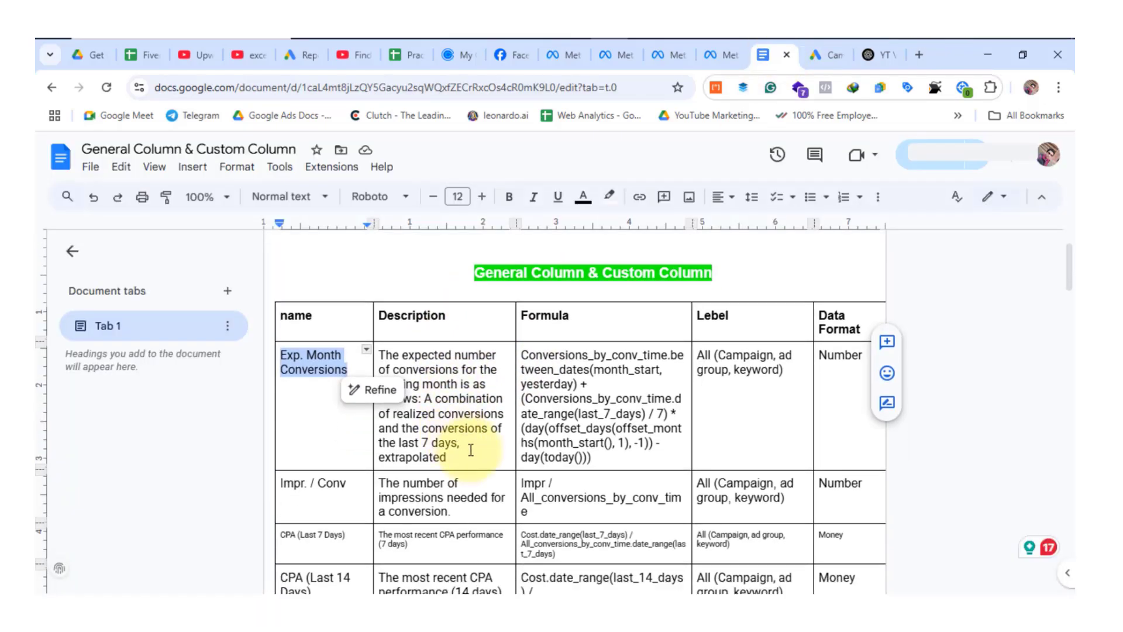
left_click_drag(458, 465, 380, 354)
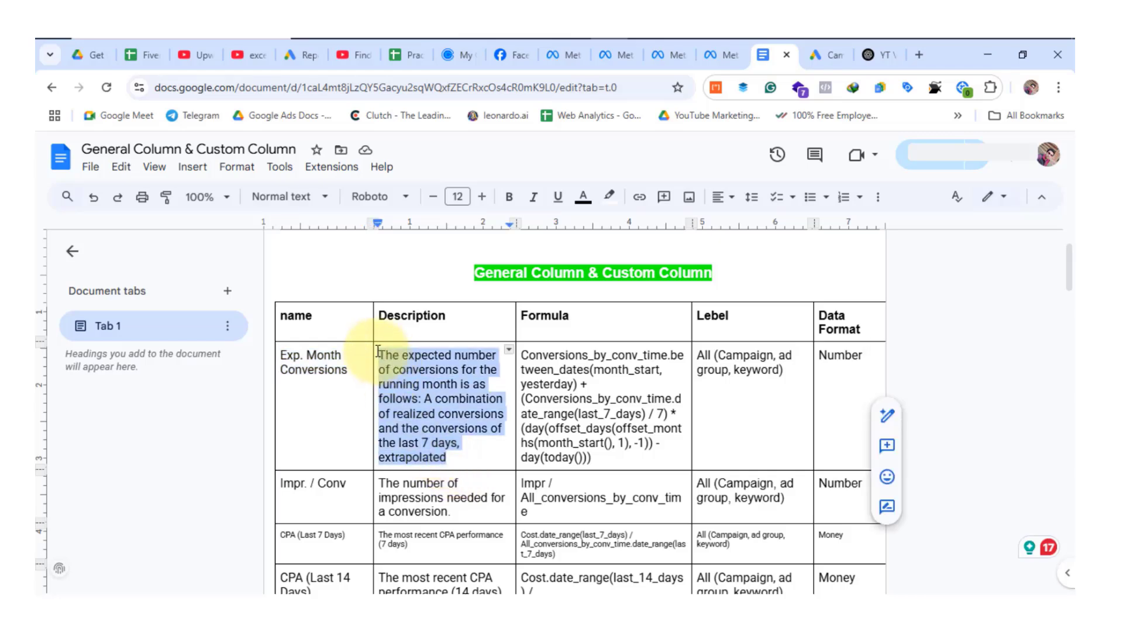
left_click(825, 55)
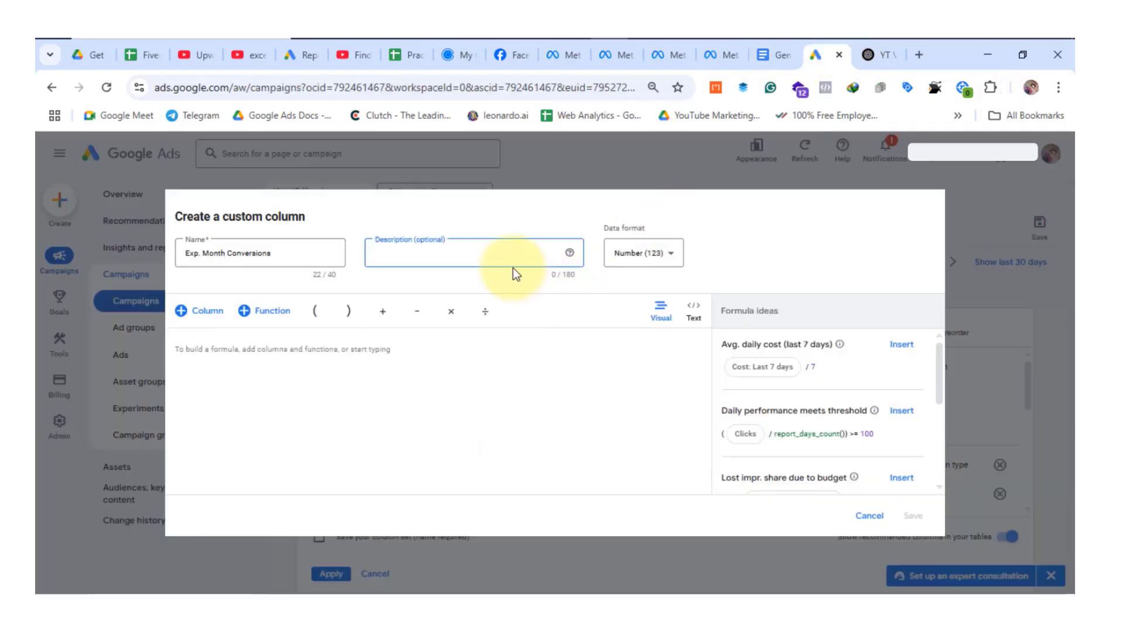
key("ctrl+v")
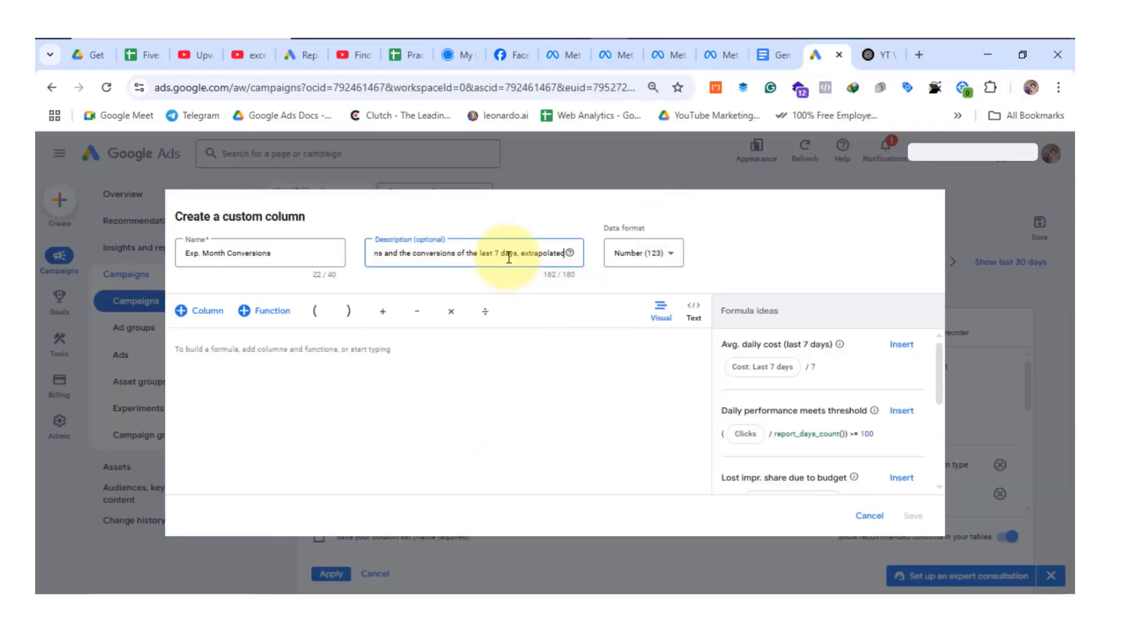
Choose Number (123) as the custom column's data format and activate the formula area.
left_click(662, 260)
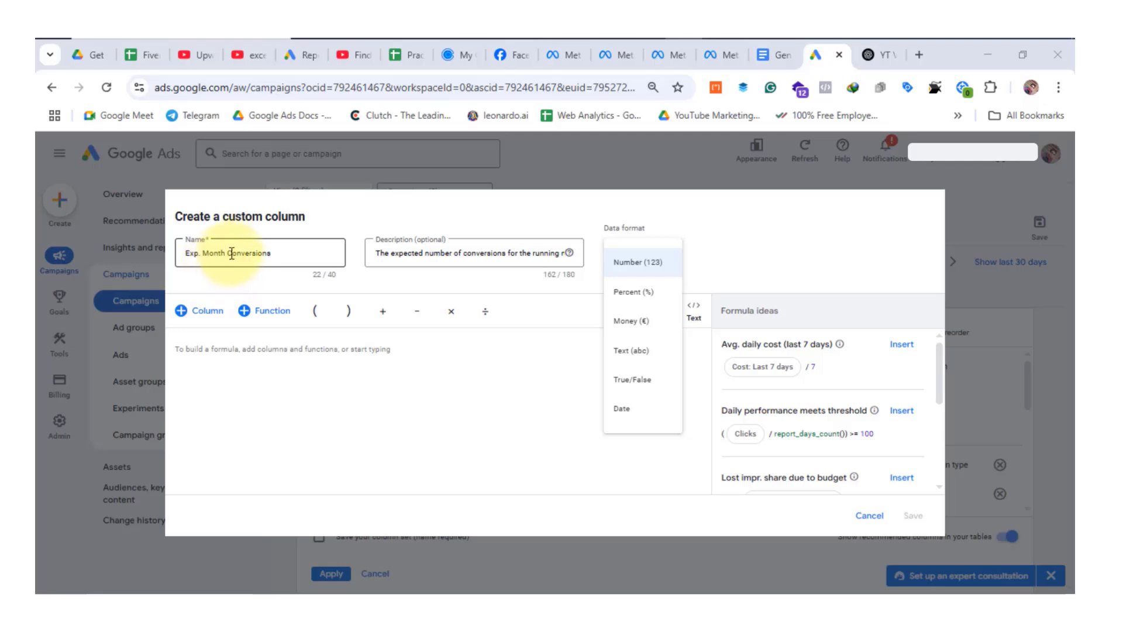
left_click(636, 272)
left_click(219, 365)
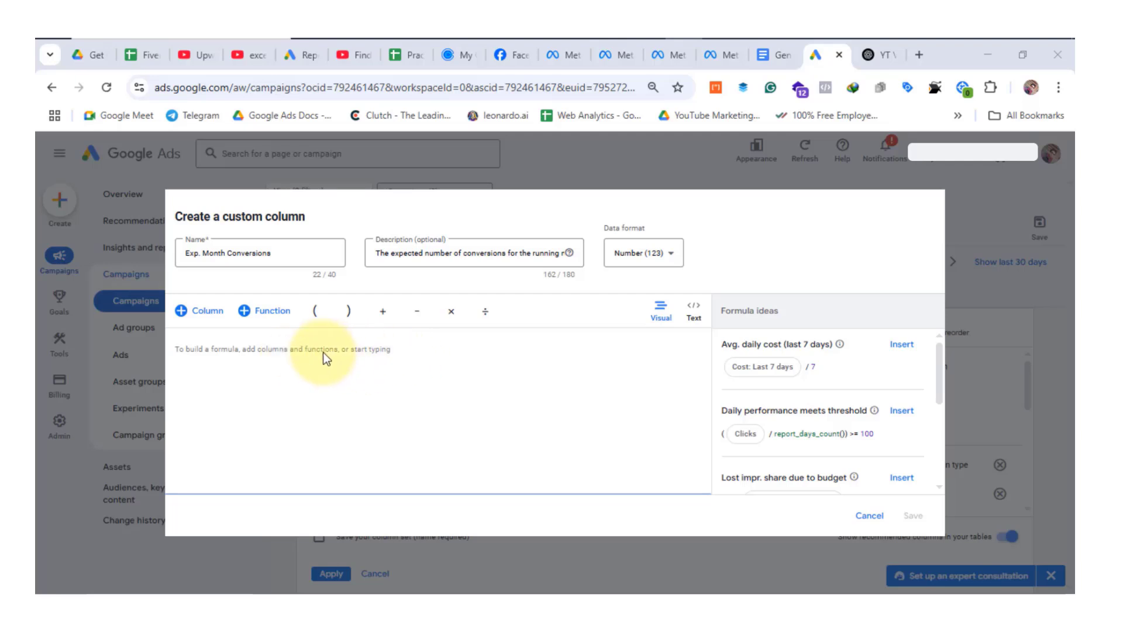
Copy the Exp. Month Conversions formula from the Google Docs table into the custom column's text-mode formula in Google Ads and save the column.
left_click(774, 55)
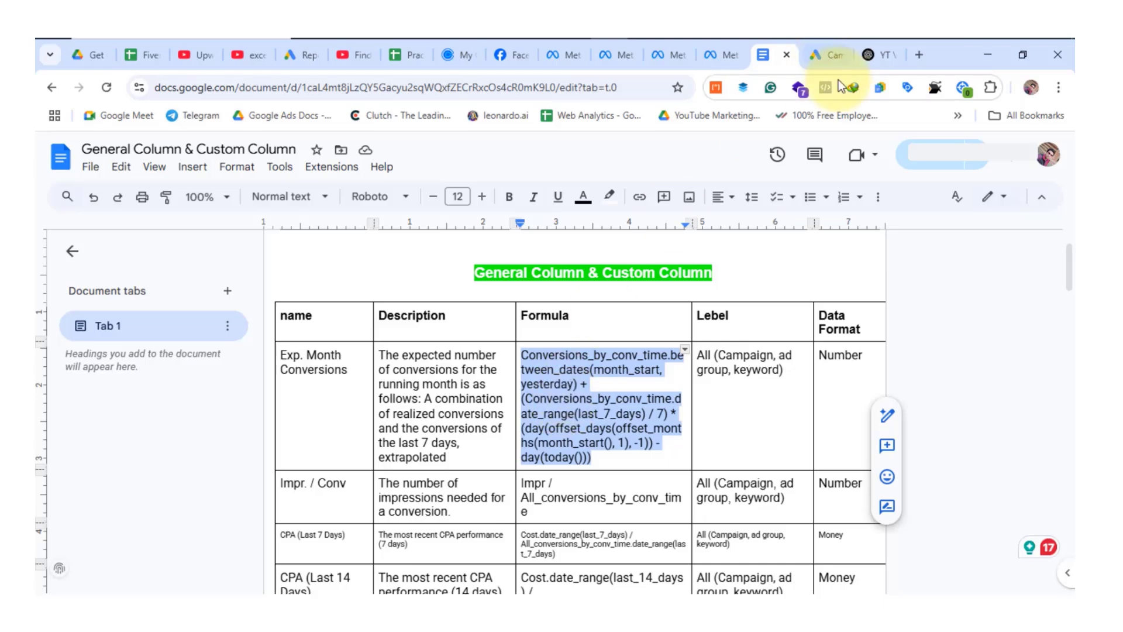
left_click(828, 57)
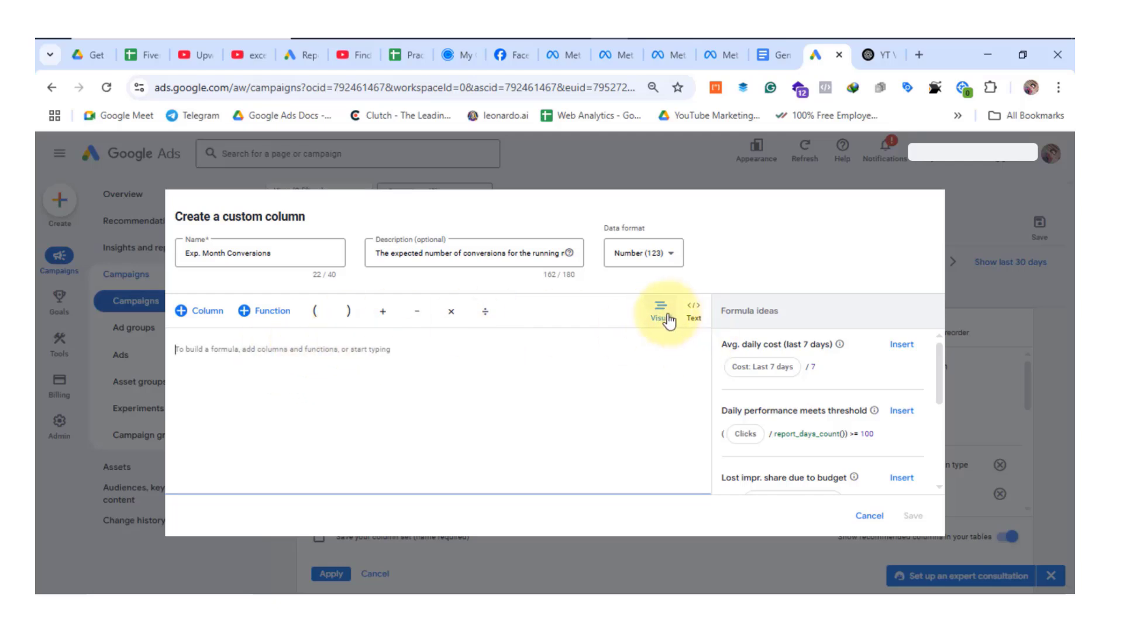
left_click(697, 319)
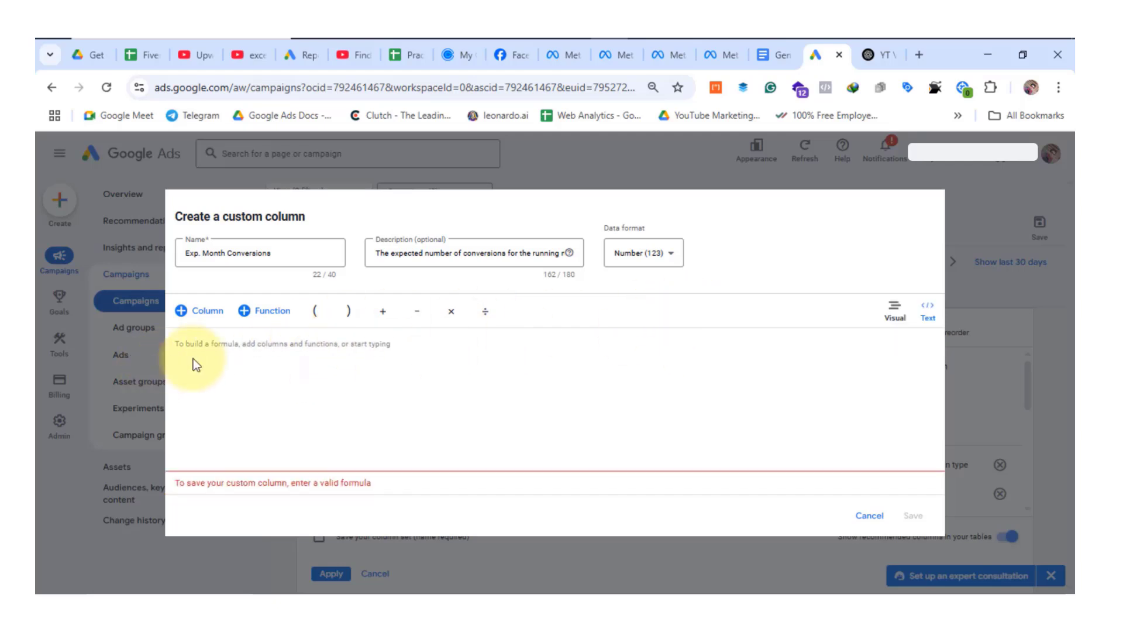
type("Conversions_by_conv_time.between_dates(month_start, yesterday) + (Conversions_by_conv_time.date_range(last_7_days) / 7) * (day(offset_days(offset_months(month_start(), 1), -1)) - day(today()))")
left_click(913, 517)
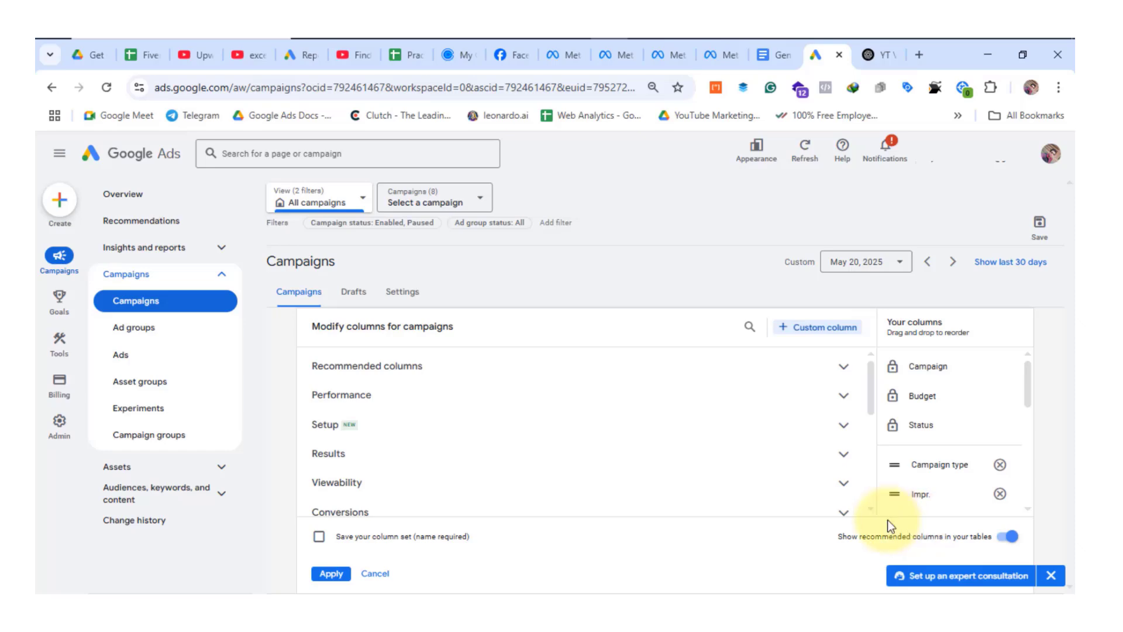
Apply the modified columns to the campaigns table and look over the Exp. Month Conversions column.
left_click(331, 574)
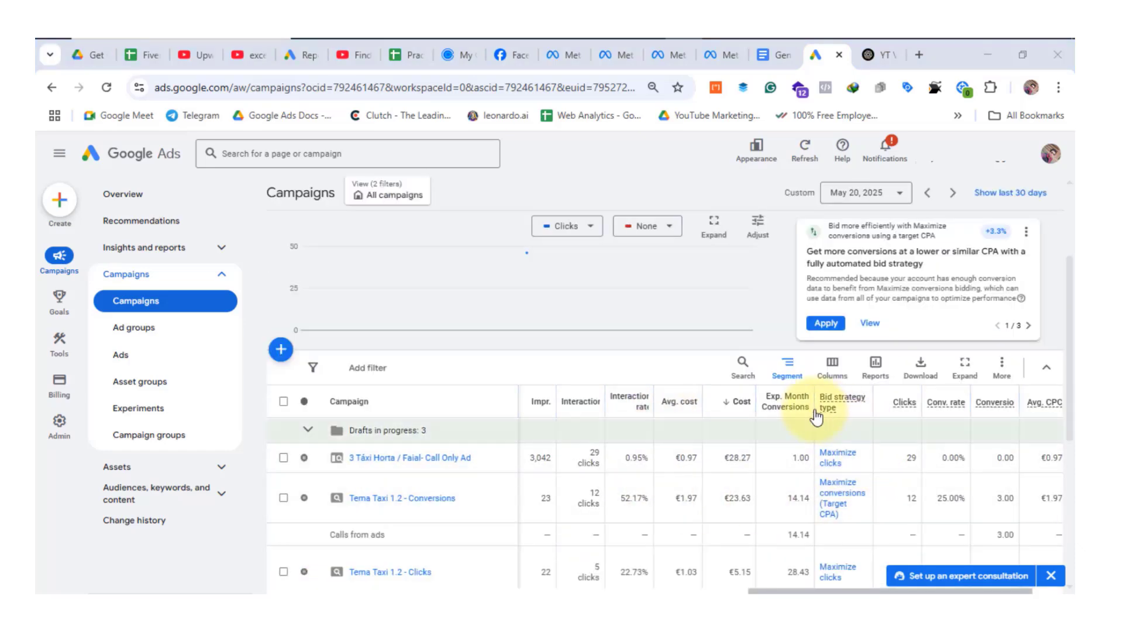
mouse_move(774, 413)
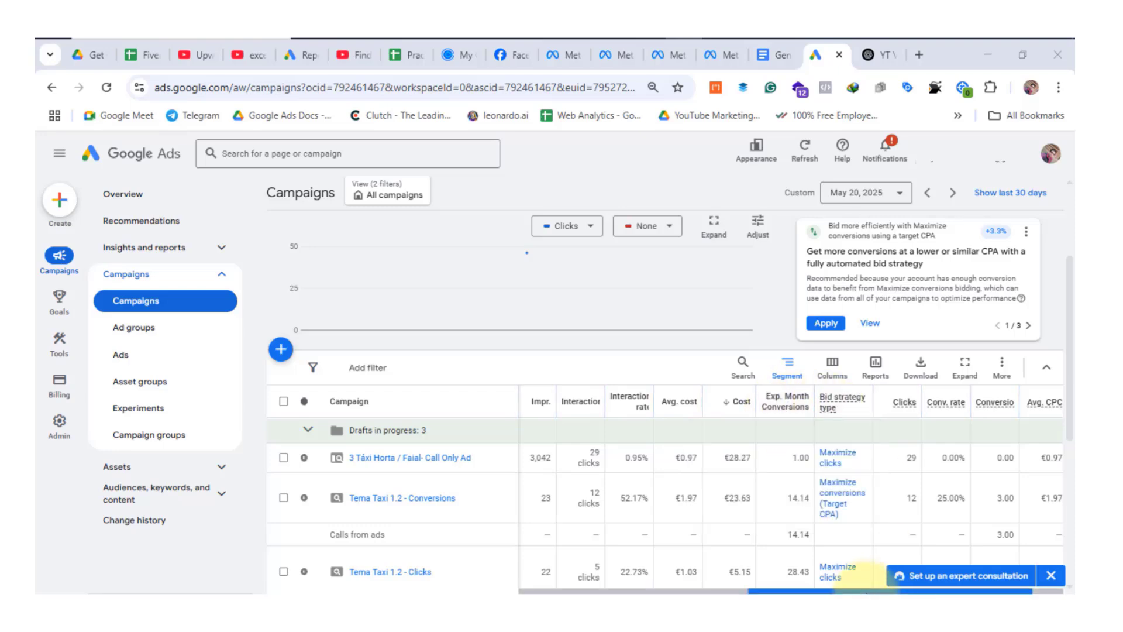
scroll(792, 506, "down", 3)
scroll(792, 462, "up", 3)
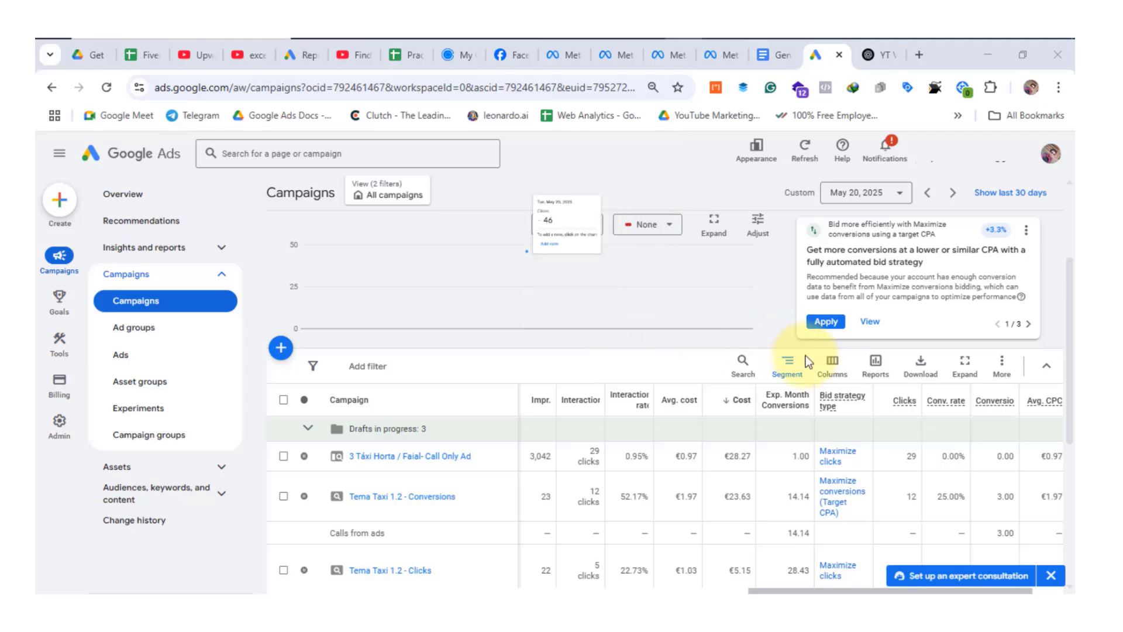
Reopen the campaign table's column editor and start creating another custom column.
left_click(831, 372)
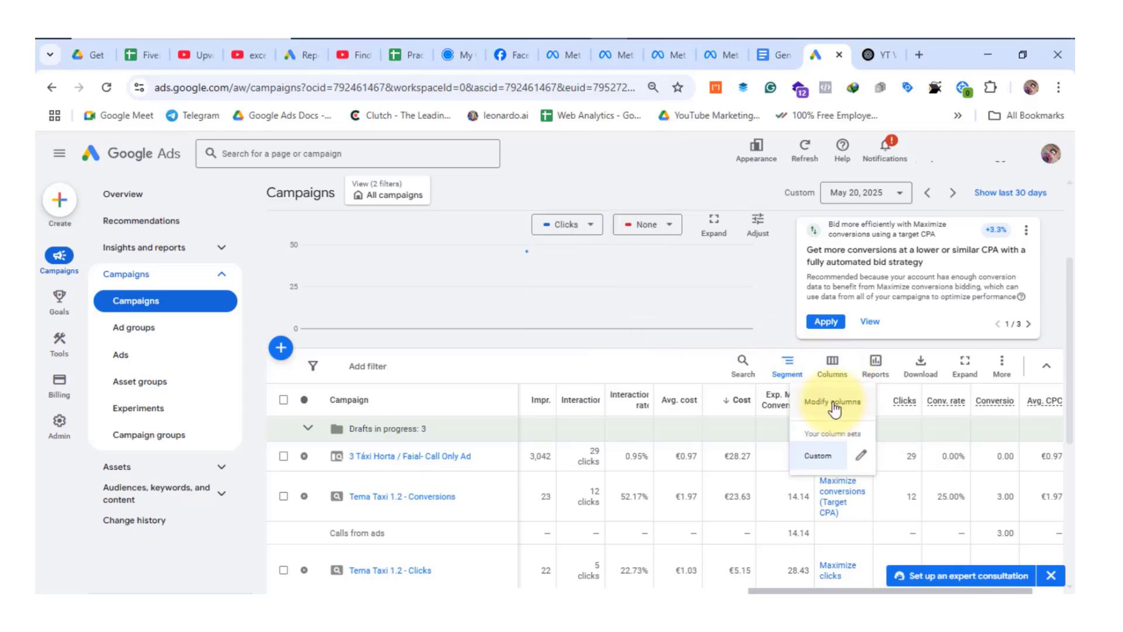
left_click(833, 402)
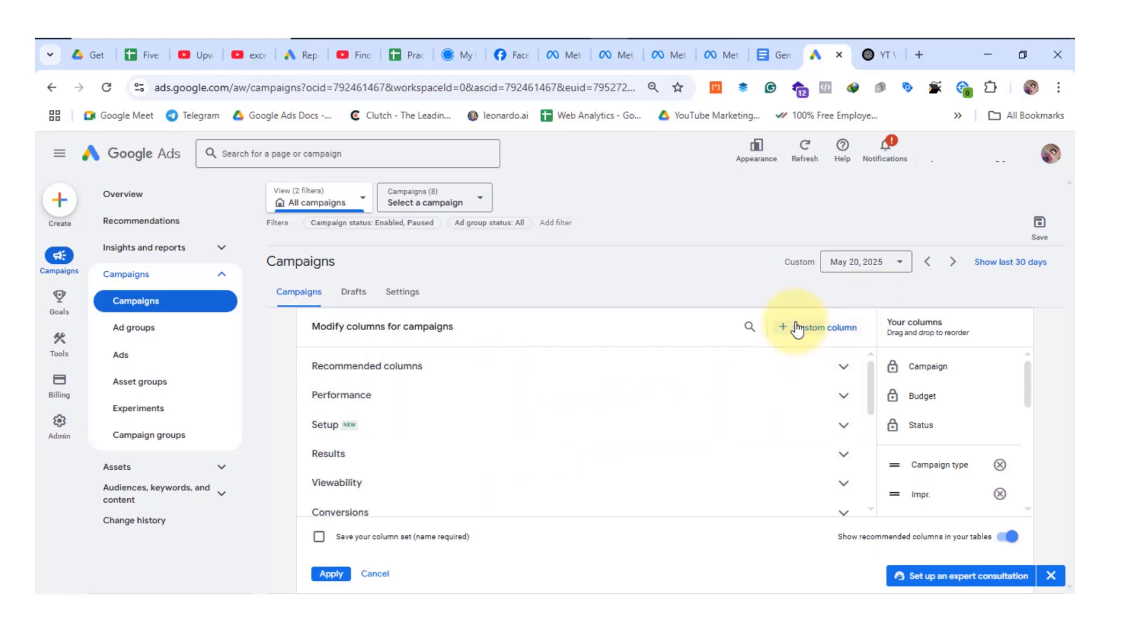
left_click(818, 328)
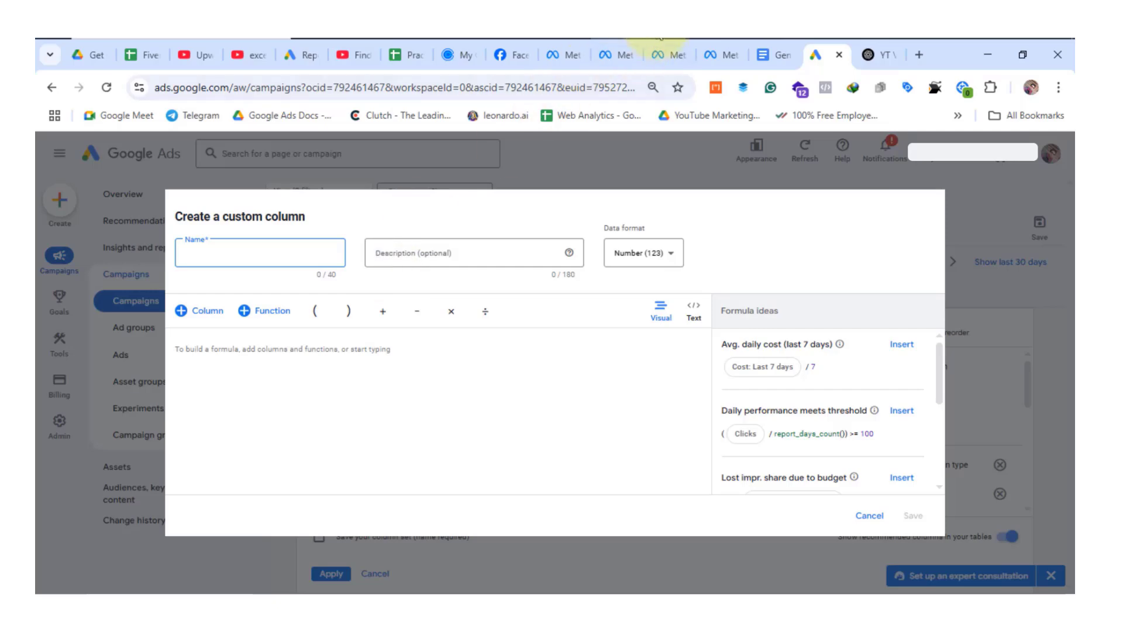
Copy the name CPA (Last 7 Days) from the Google Docs table and enter it as the new custom column's name in Google Ads.
left_click(784, 55)
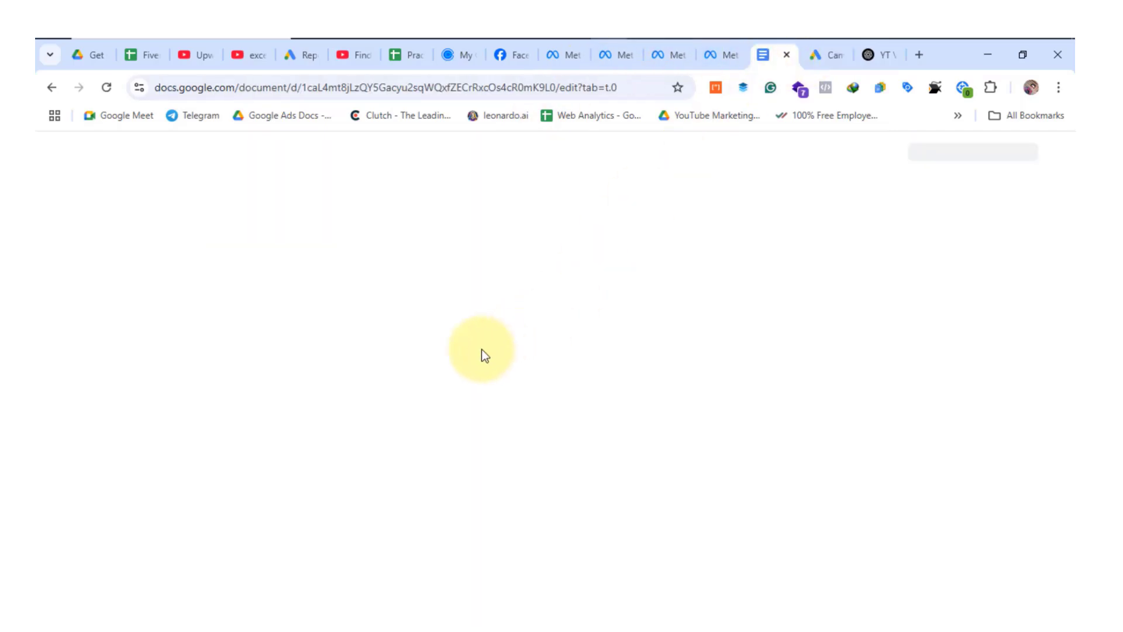
scroll(468, 427, "down", 3)
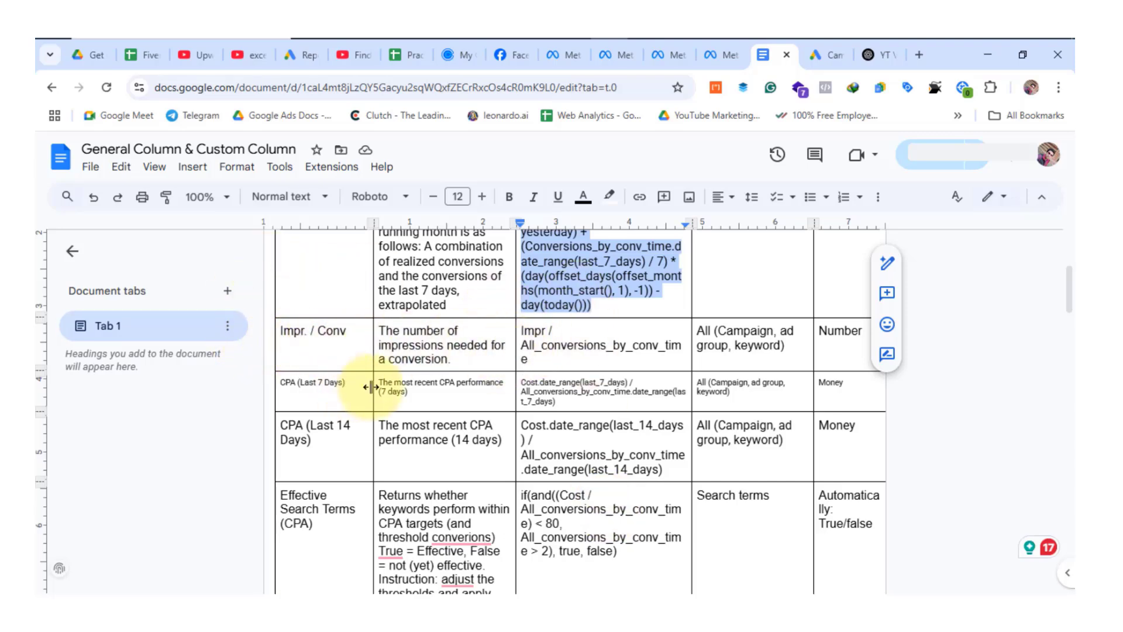
scroll(373, 392, "down", 2)
scroll(371, 399, "down", 10)
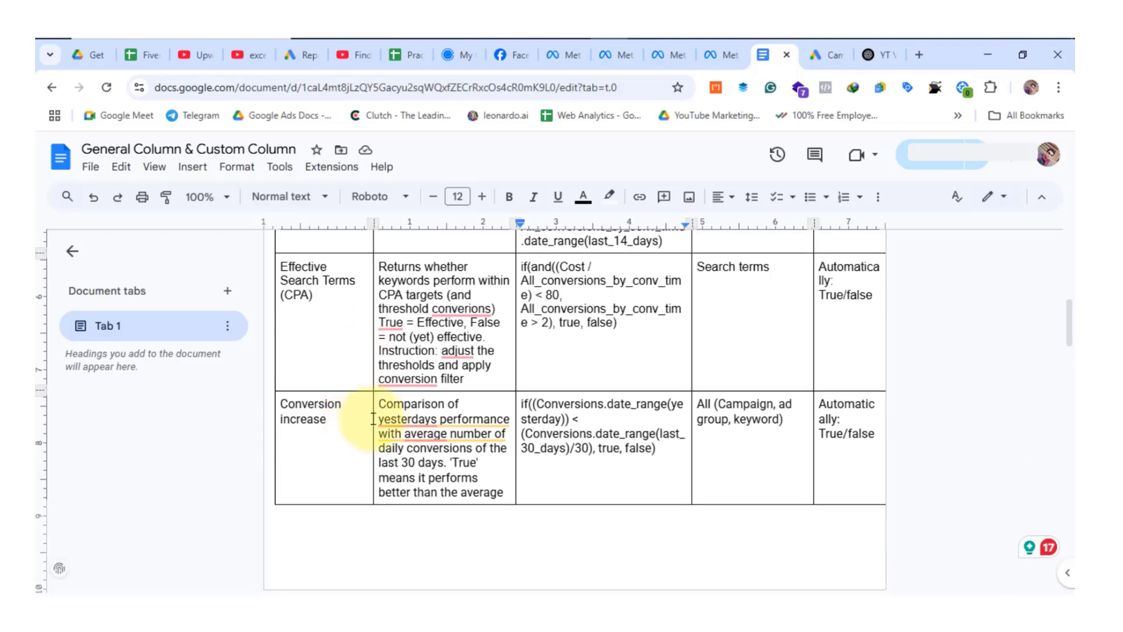
scroll(421, 450, "up", 10)
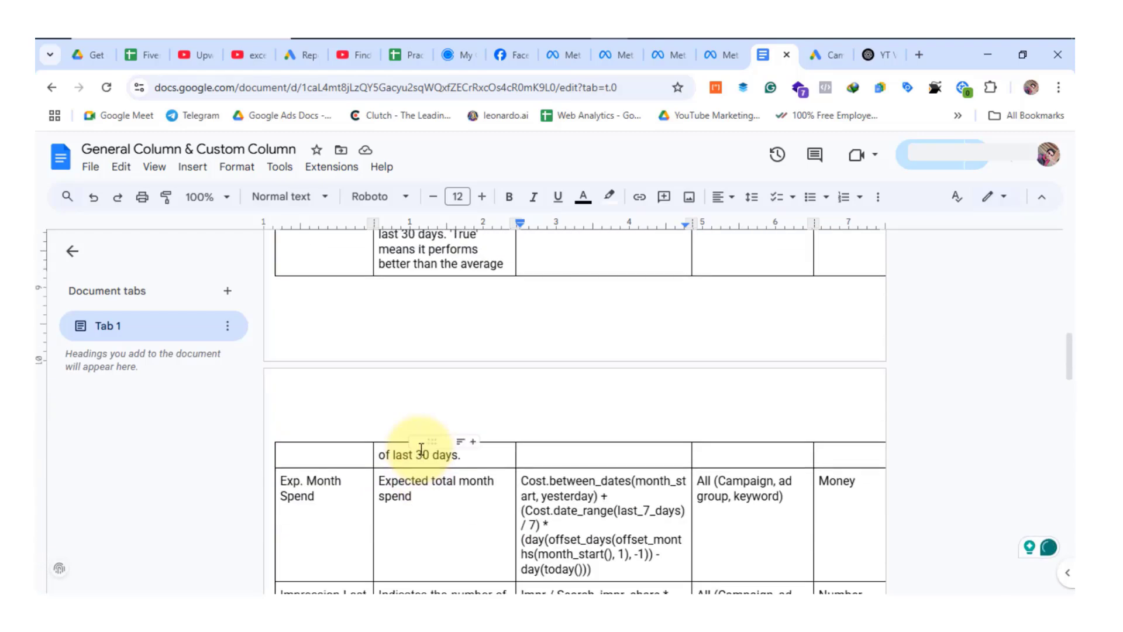
left_click(454, 361)
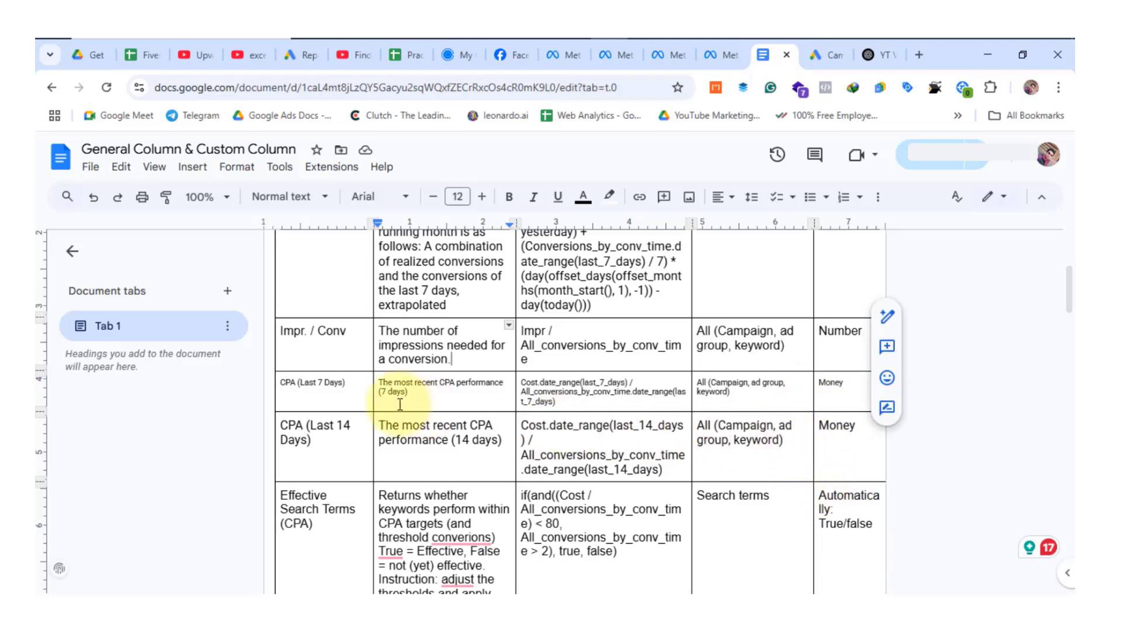
left_click(334, 383)
triple_click(334, 383)
key("ctrl+c")
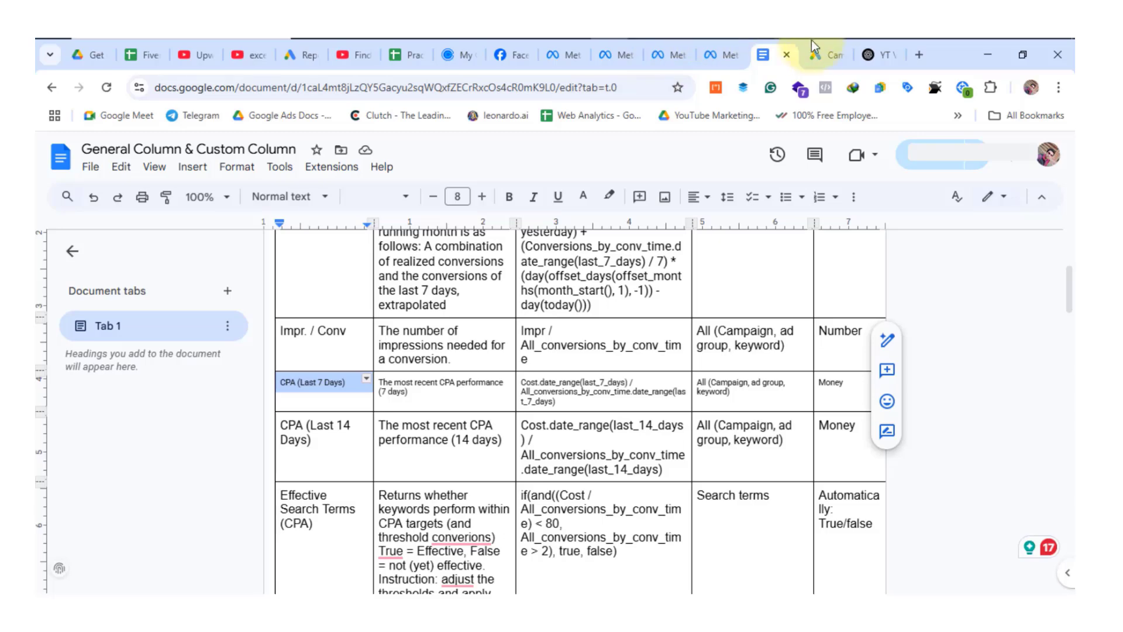
left_click(819, 52)
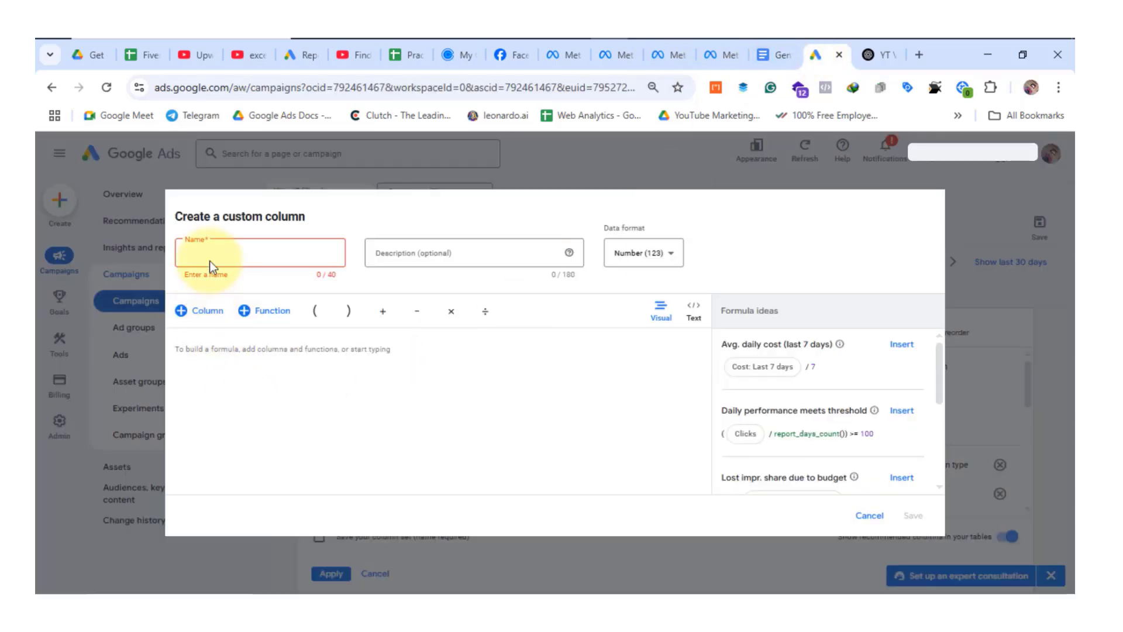
key("ctrl+v")
Copy the name and description cells of the CPA (Last 7 Days) row in Google Docs into the custom column's description in Google Ads.
left_click(519, 255)
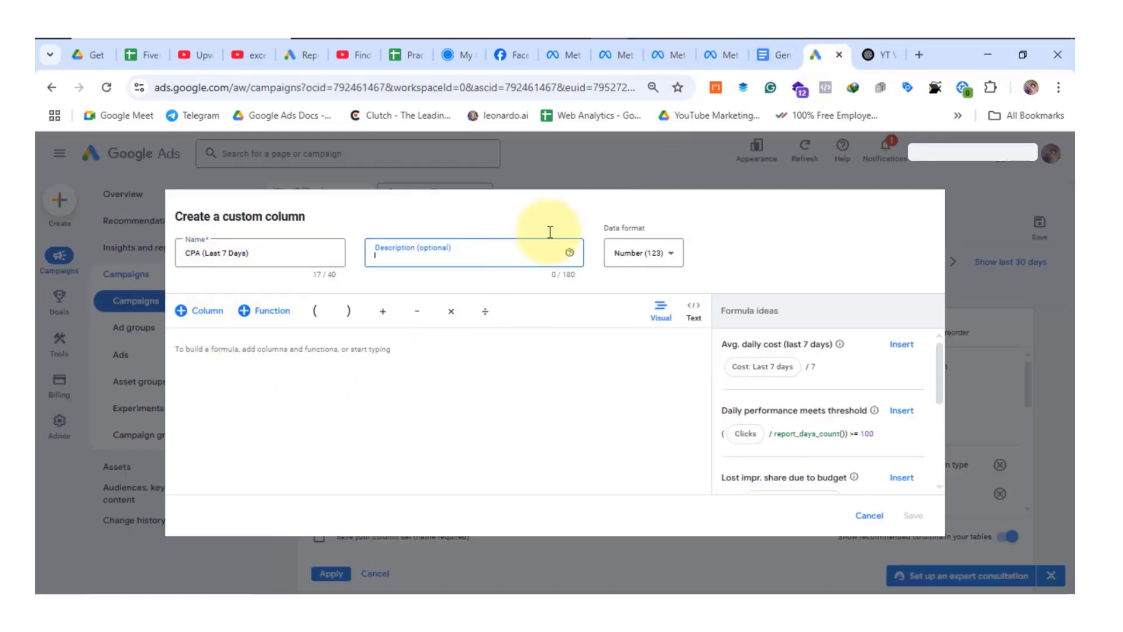
left_click(773, 52)
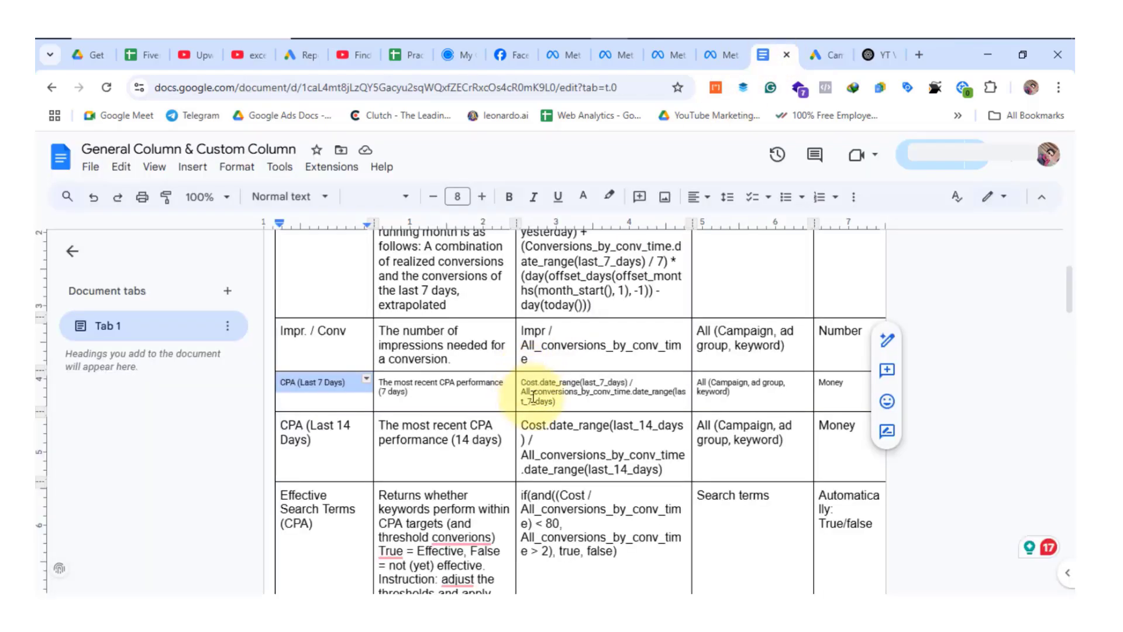
left_click_drag(374, 387, 440, 400)
key("ctrl+c")
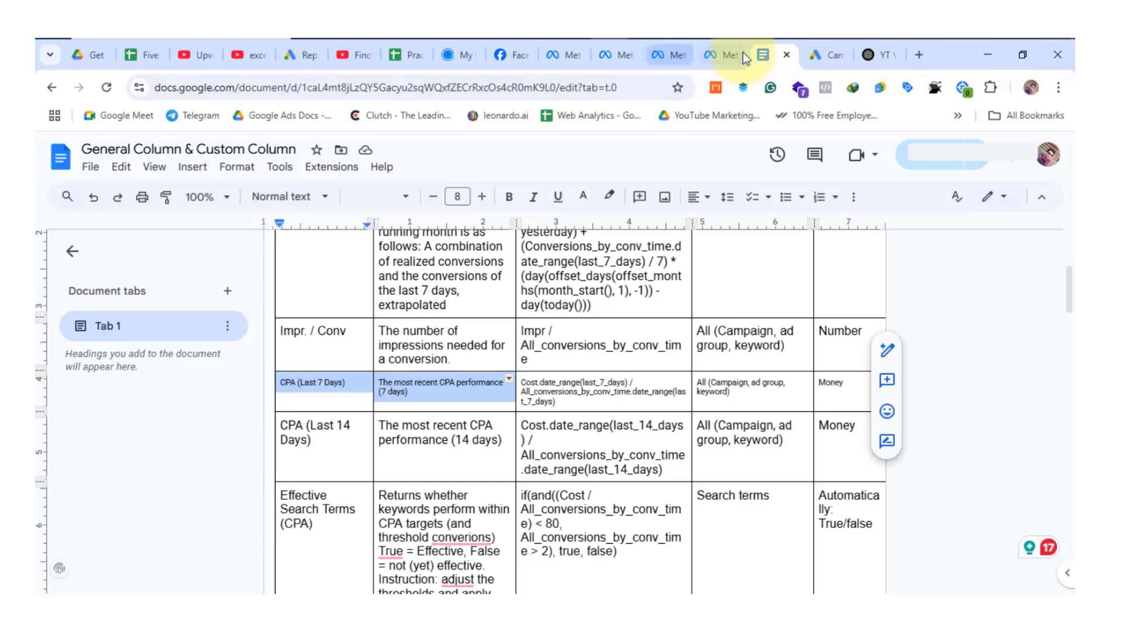
left_click(817, 59)
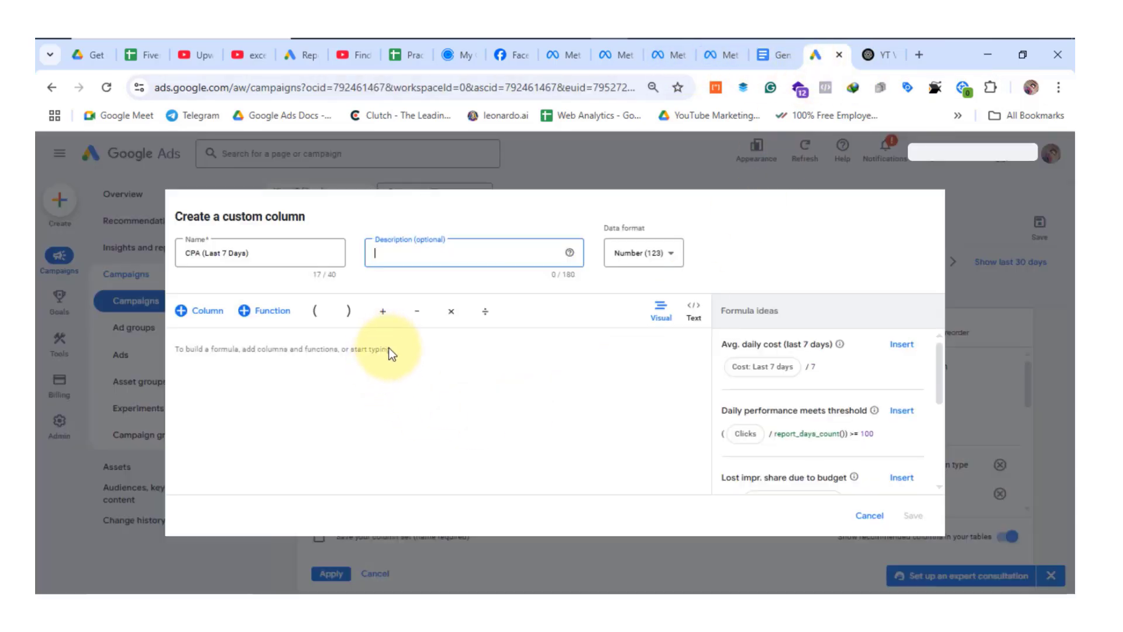
key("ctrl+v")
Check the data format listed for CPA (Last 7 Days) in Google Docs and set the Google Ads custom column's format to Money (€).
key("ctrl+shift+Tab")
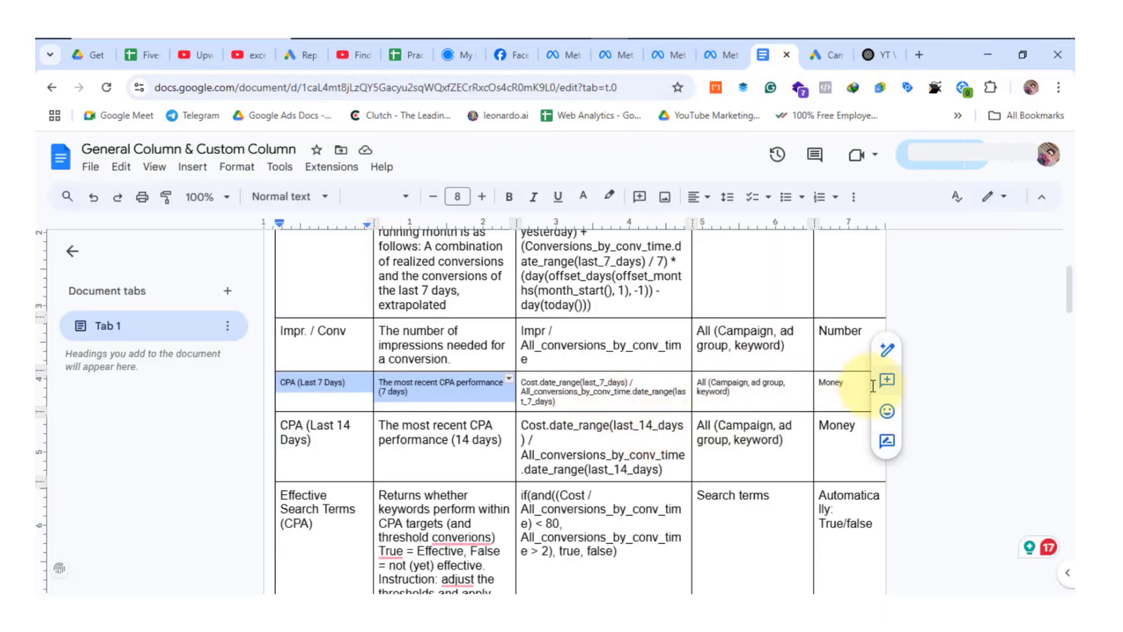
scroll(830, 389, "up", 5)
scroll(831, 386, "down", 6)
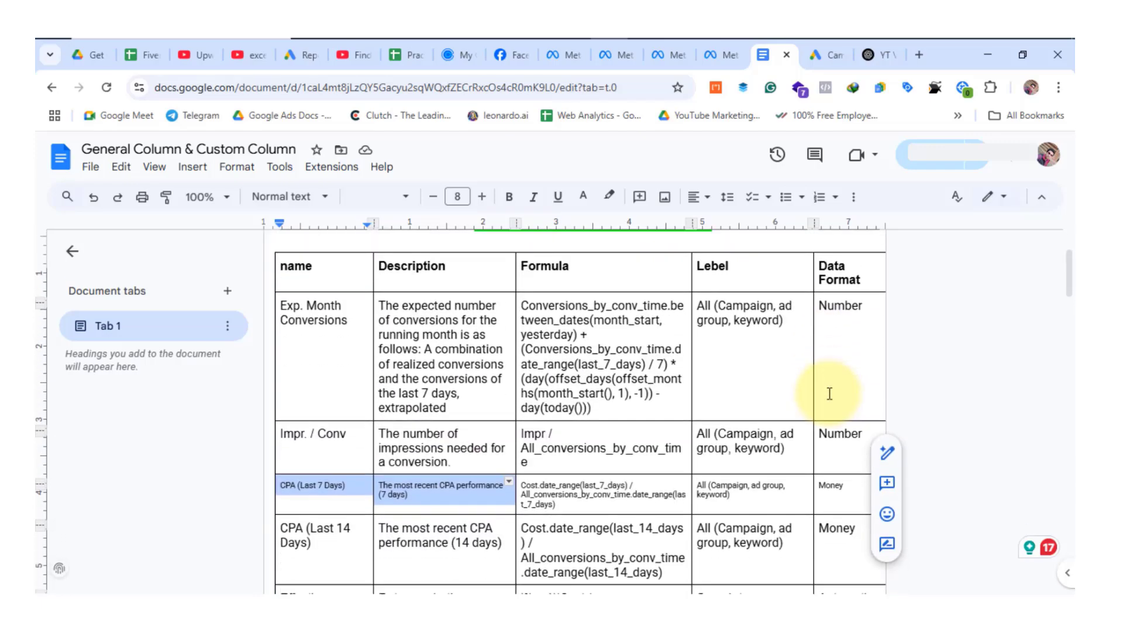
key("ctrl+Tab")
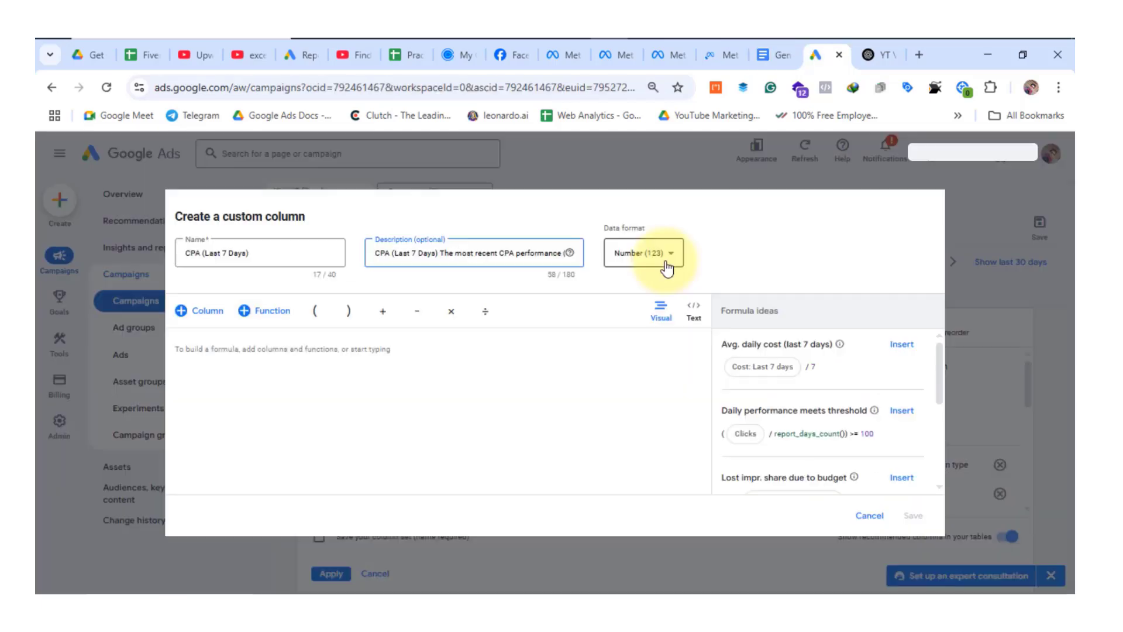
left_click(666, 268)
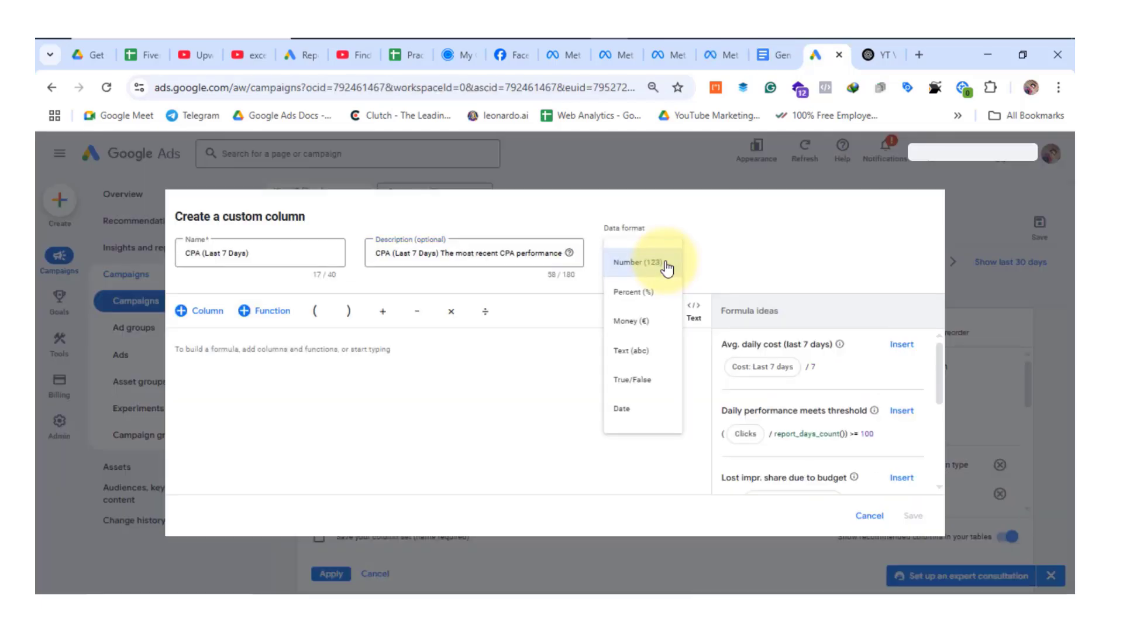
left_click(635, 327)
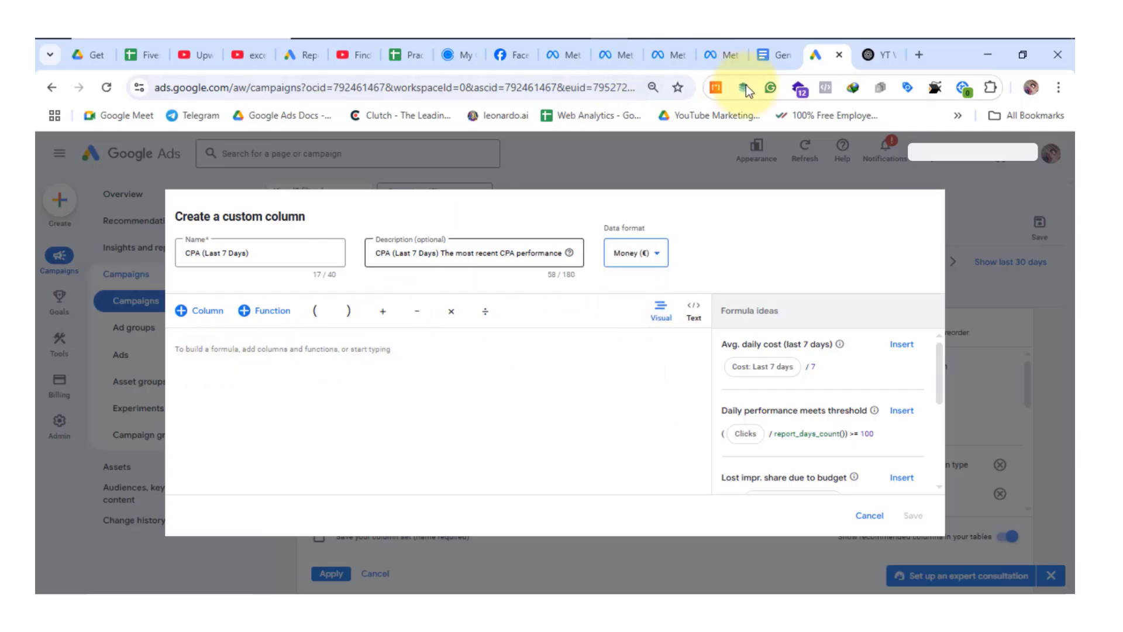
Copy Cost.date_range(last_7_days) / All_conversions_by_conv_time.date_range(last_7_days) from Google Docs into the custom column's text-mode formula in Google Ads and save the column.
left_click(763, 55)
left_click_drag(553, 327, 529, 304)
key("ctrl+c")
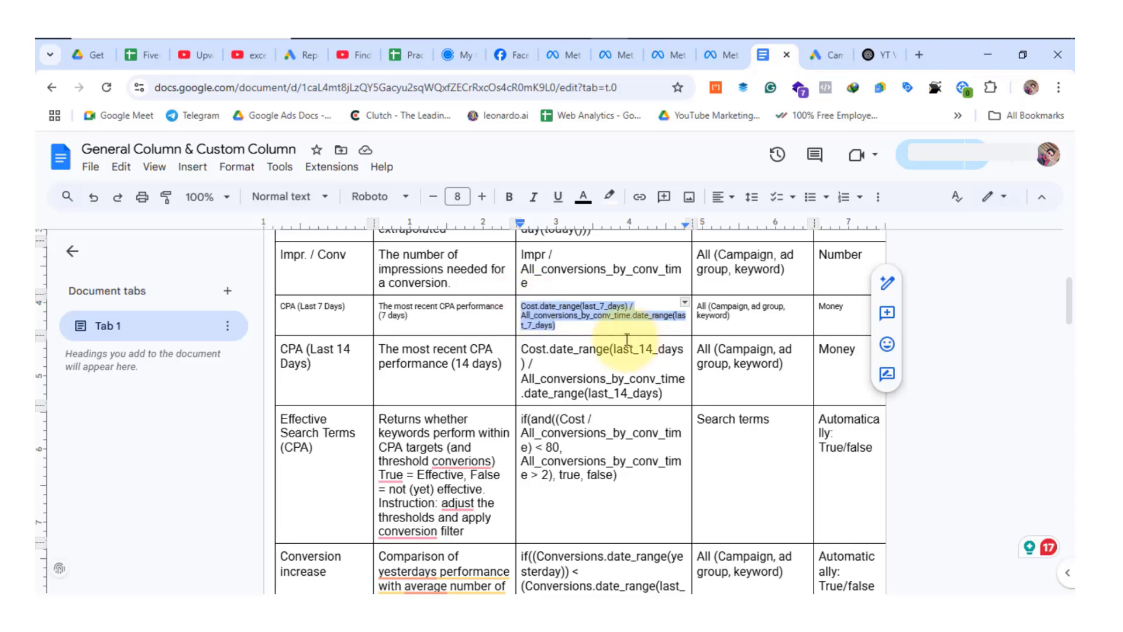
left_click(817, 55)
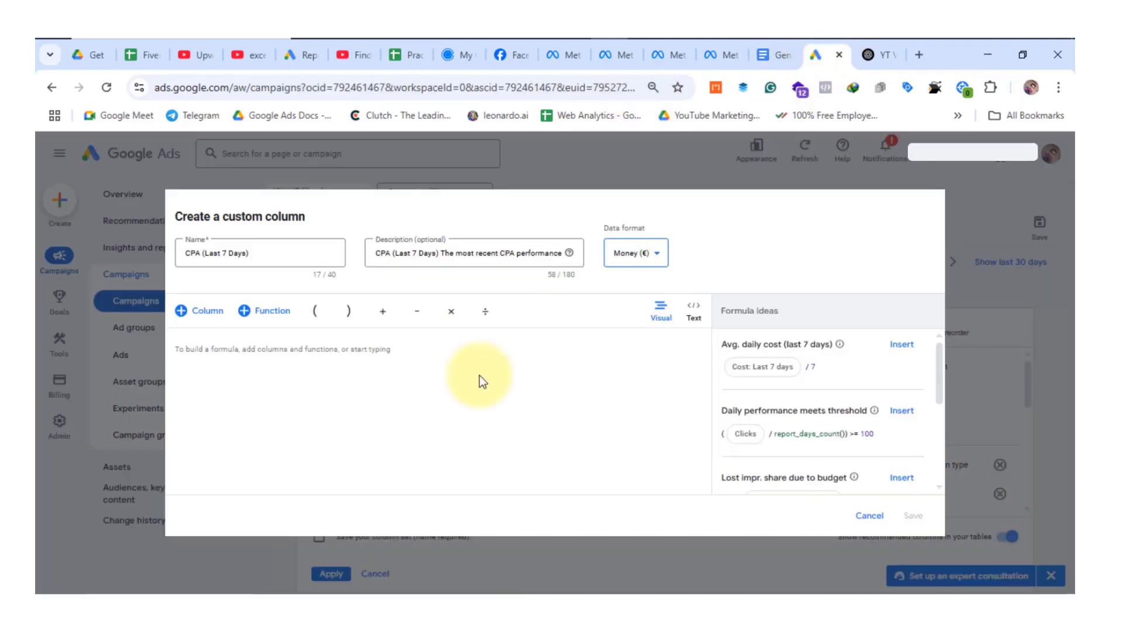
left_click(699, 316)
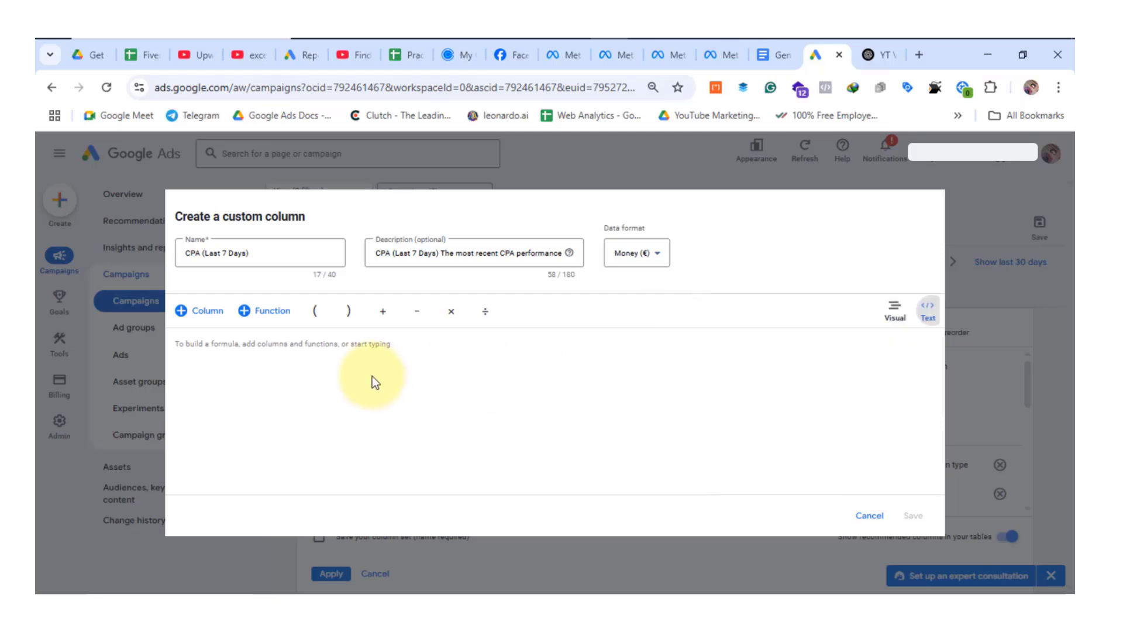
left_click(359, 351)
key("ctrl+v")
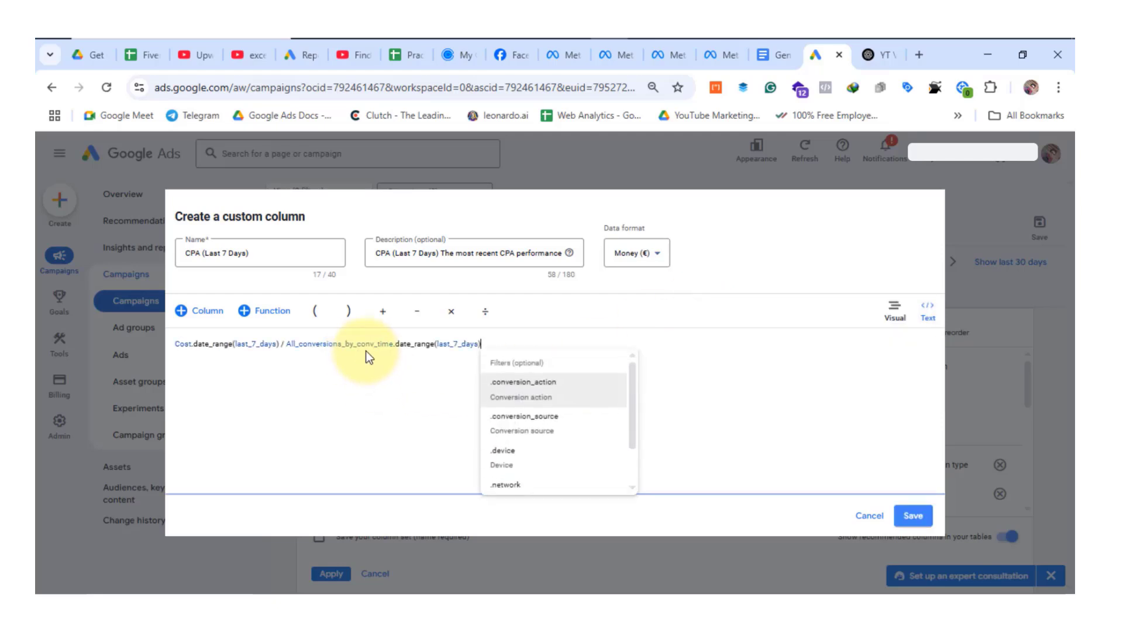
left_click(901, 511)
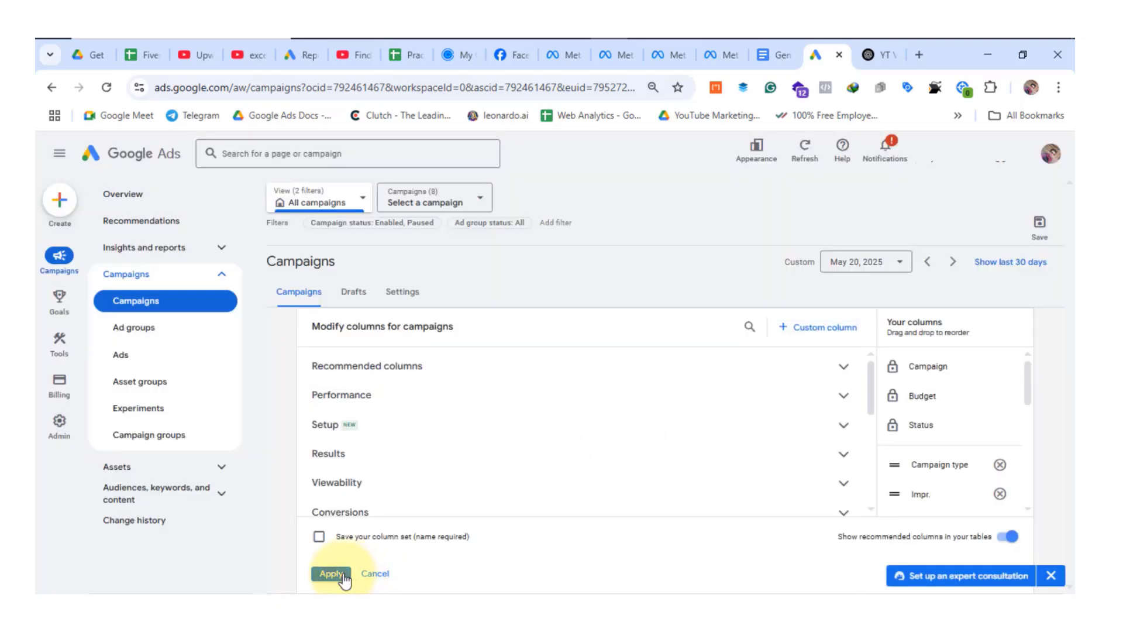
Apply the updated column set to the campaigns table and review the CPA (Last 7 Days) column across the campaigns.
left_click(342, 573)
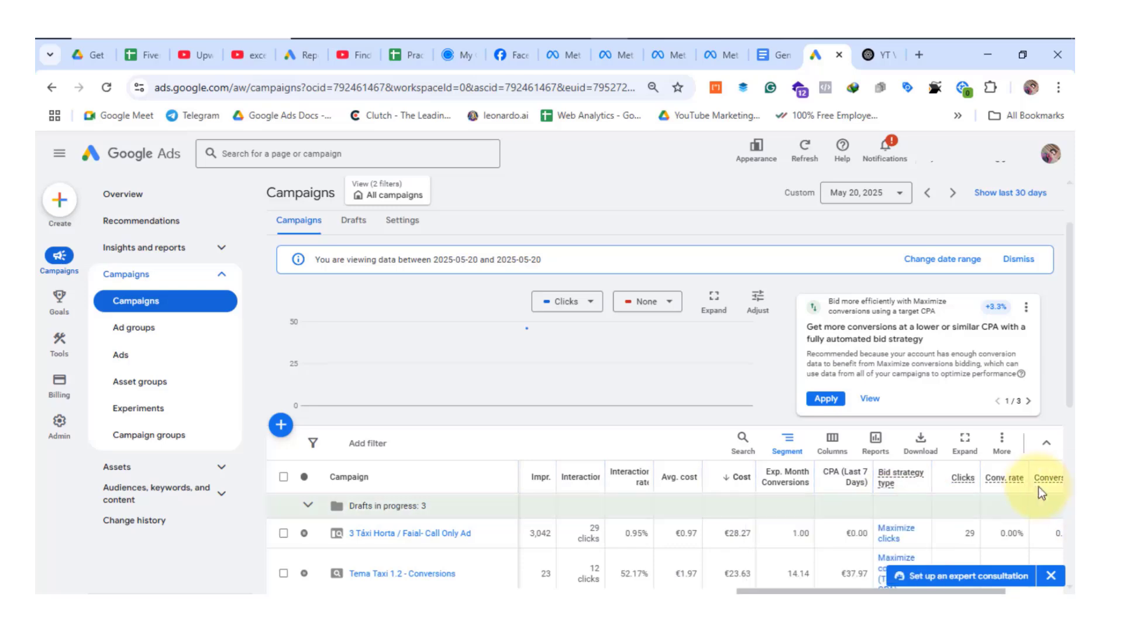
scroll(962, 488, "down", 6)
scroll(859, 468, "up", 6)
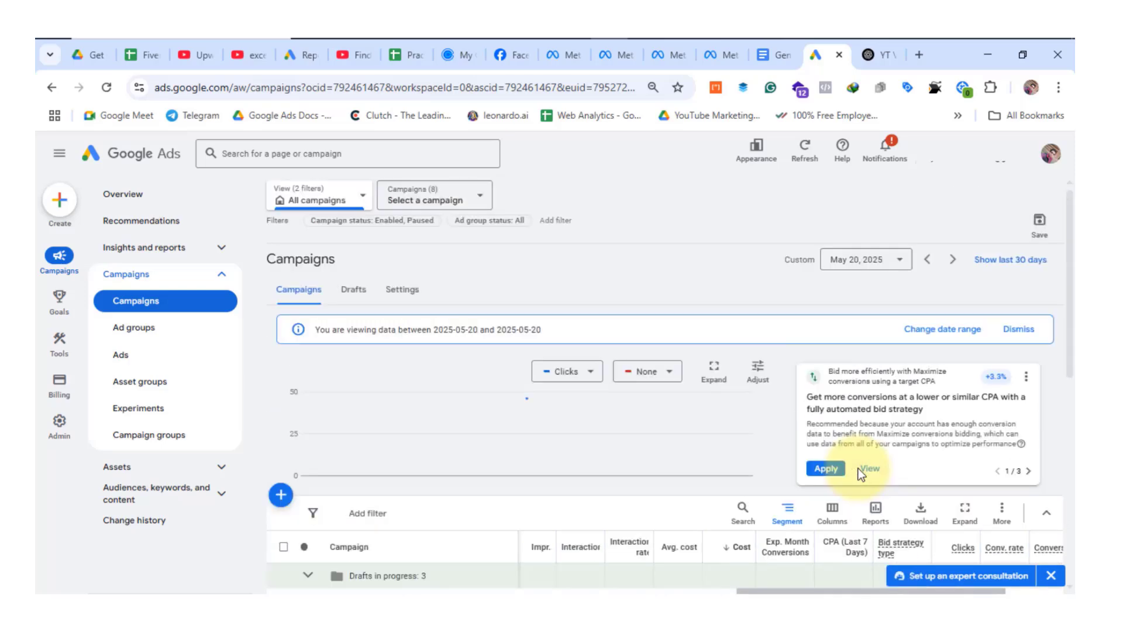
scroll(698, 347, "down", 3)
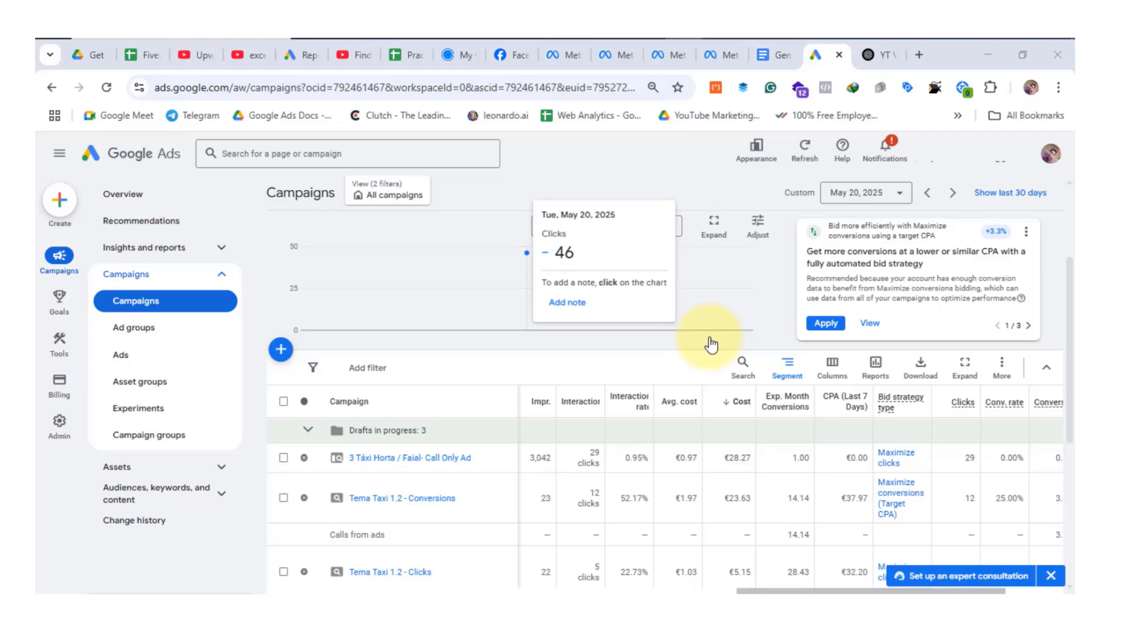
scroll(711, 346, "down", 1)
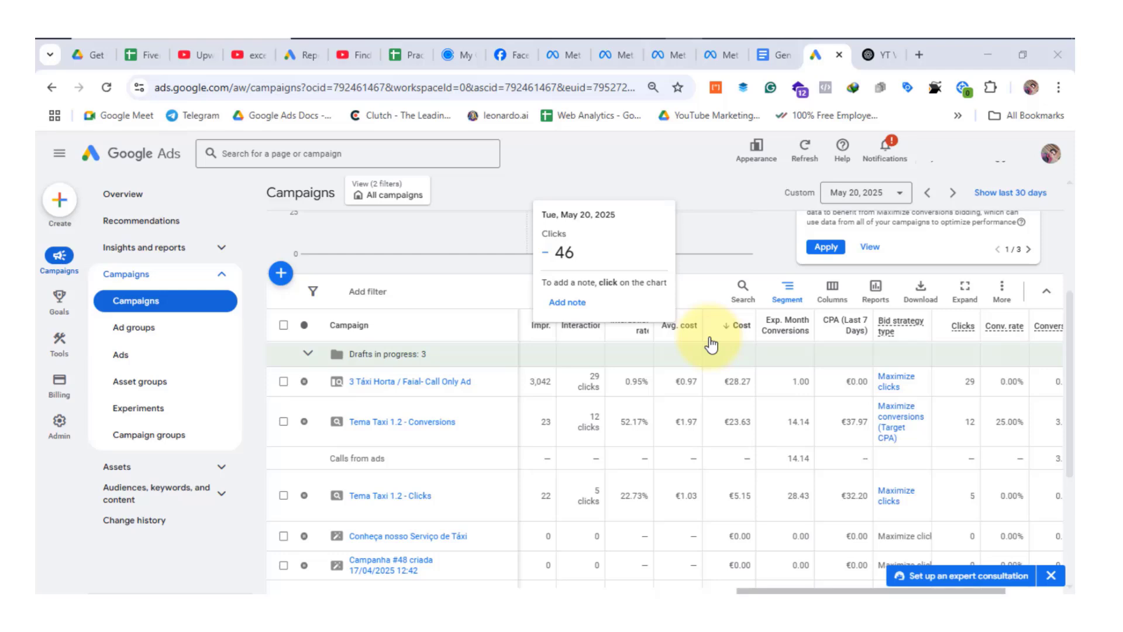
scroll(712, 345, "down", 1)
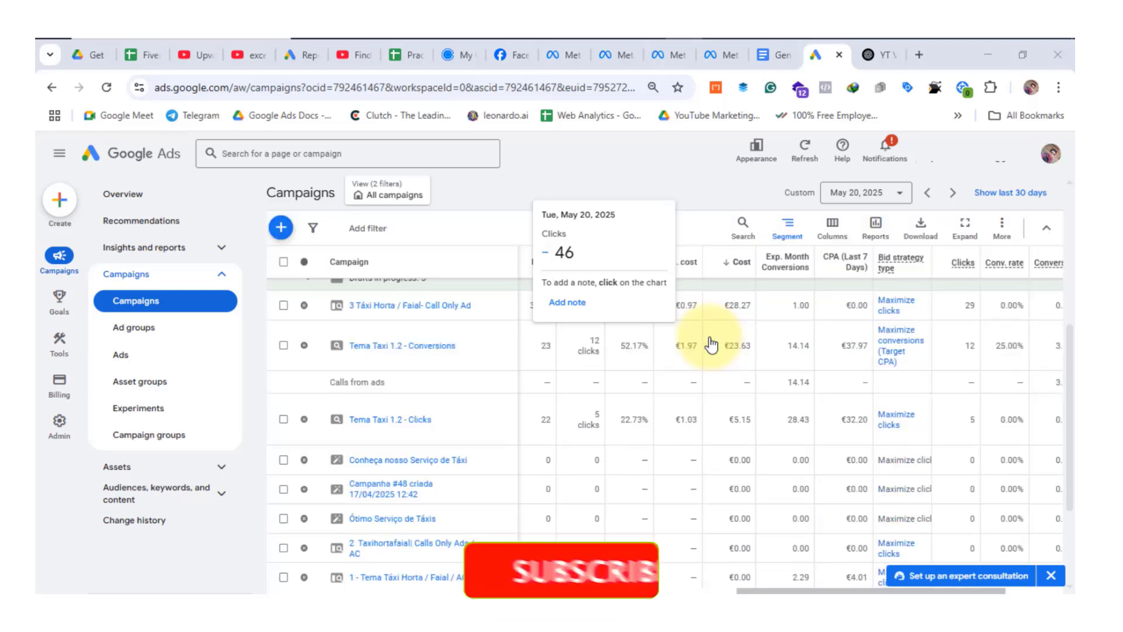